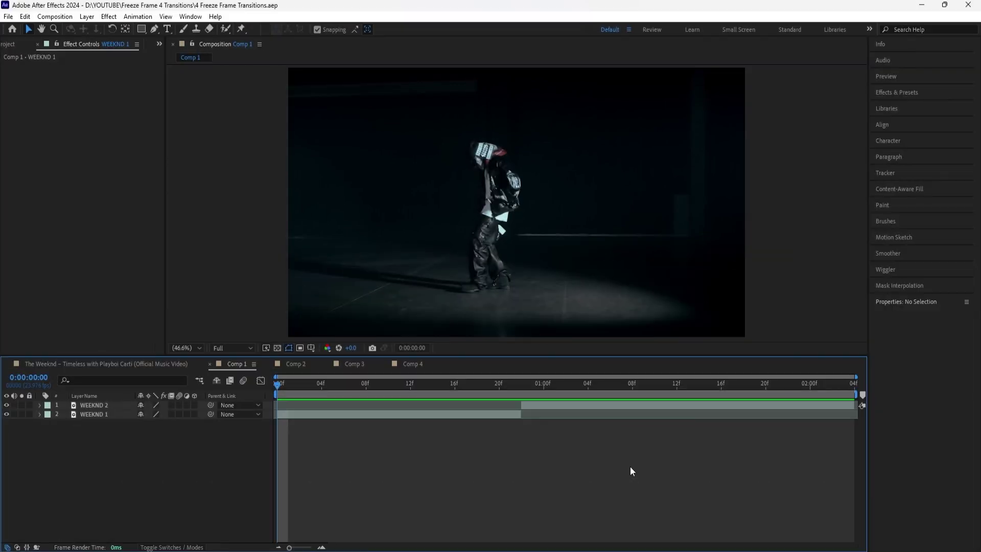
Step: Preview Comp 1, duplicate the WEEKND 2 layer at 0:00:00:22, and apply Freeze Frame to the copy
{"action": "key", "text": "space"}
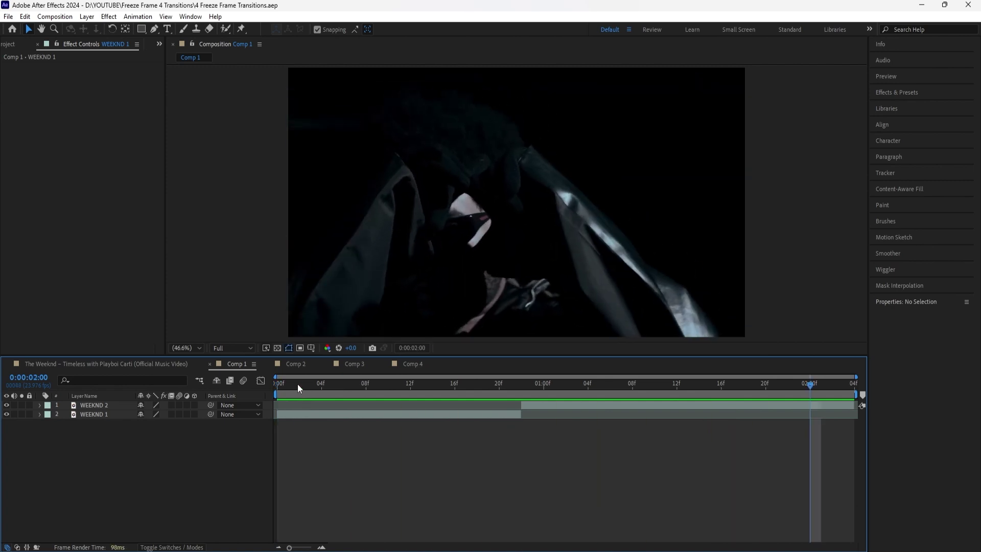
{"action": "key", "text": "space"}
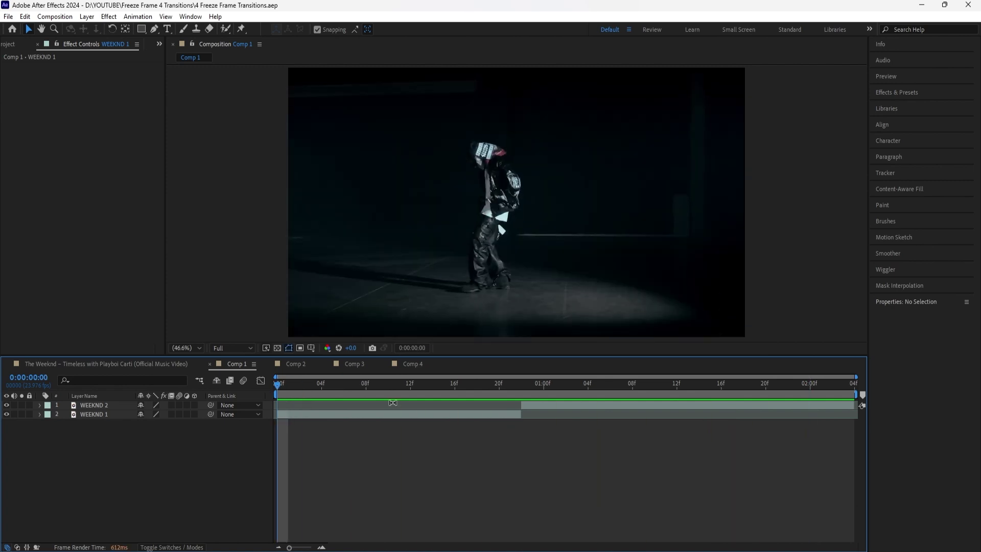
{"action": "left_click", "coordinate": [521, 383]}
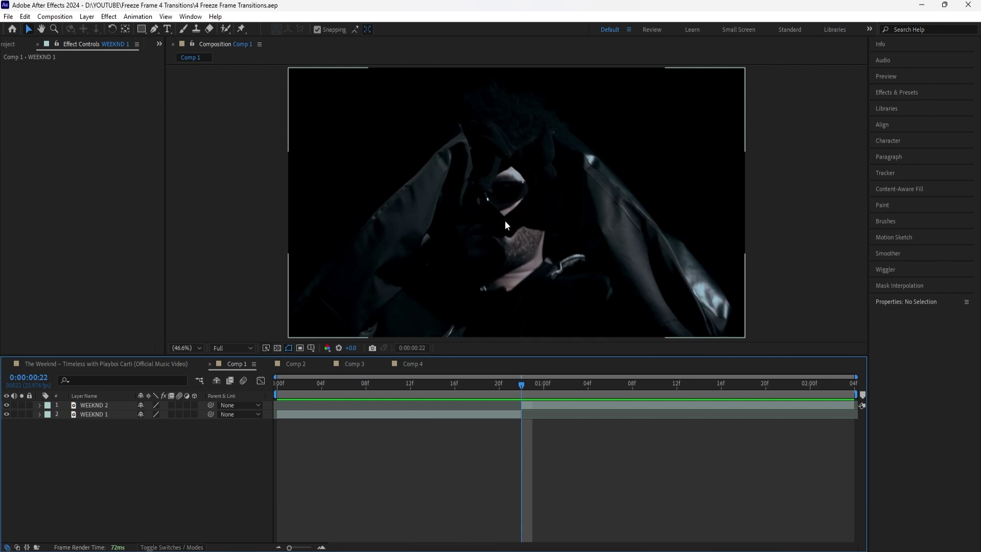
{"action": "left_click", "coordinate": [538, 407]}
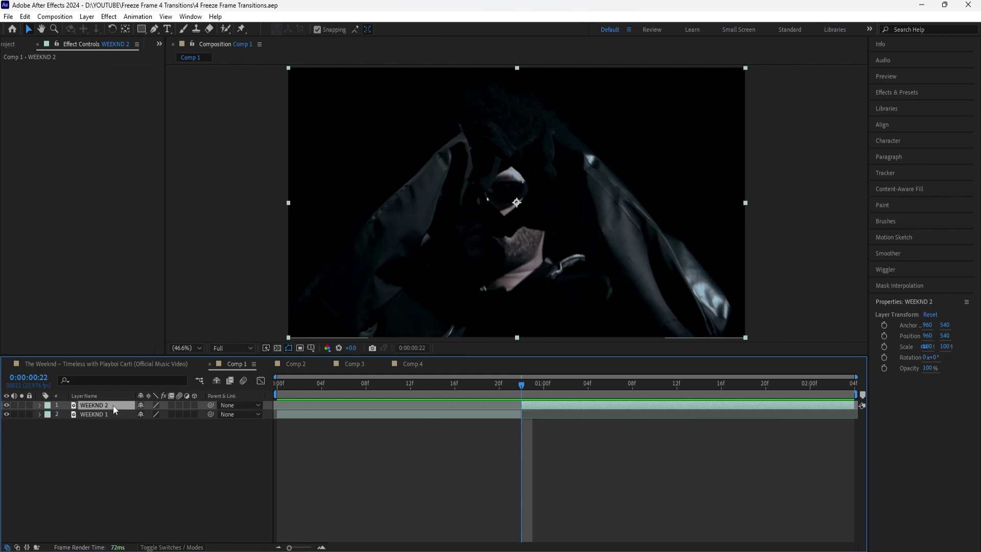
{"action": "key", "text": "ctrl+d"}
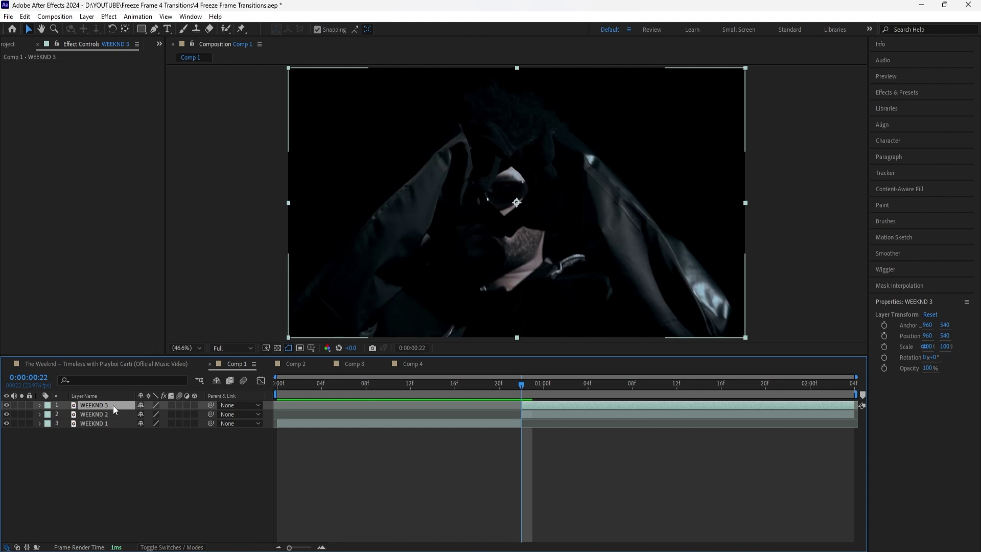
{"action": "right_click", "coordinate": [112, 405]}
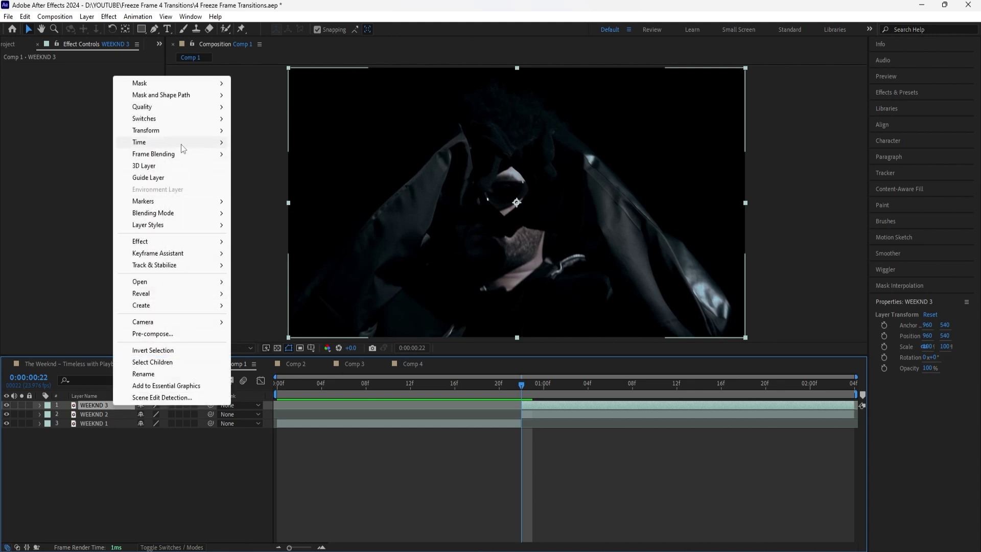
{"action": "mouse_move", "coordinate": [181, 145]}
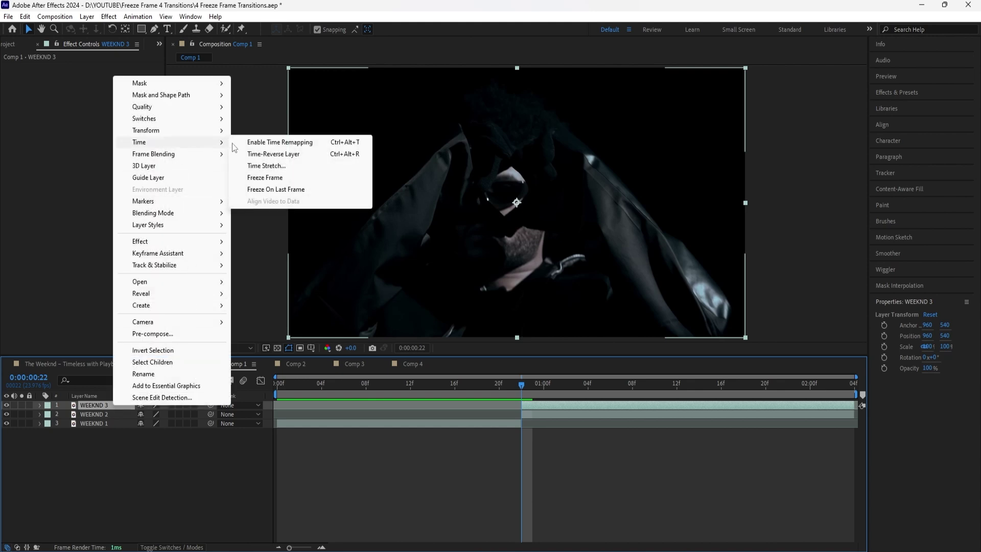
{"action": "left_click", "coordinate": [312, 177]}
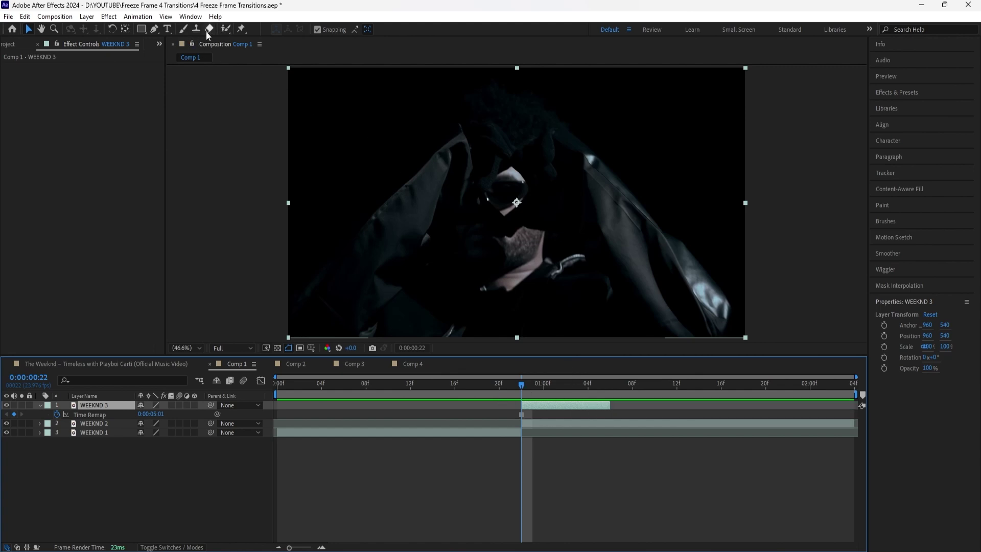
Step: Draw a closed Pen tool mask on the frozen WEEKND 3 layer, tracing the diamond-shaped opening around the subject's eye
{"action": "key", "text": "g"}
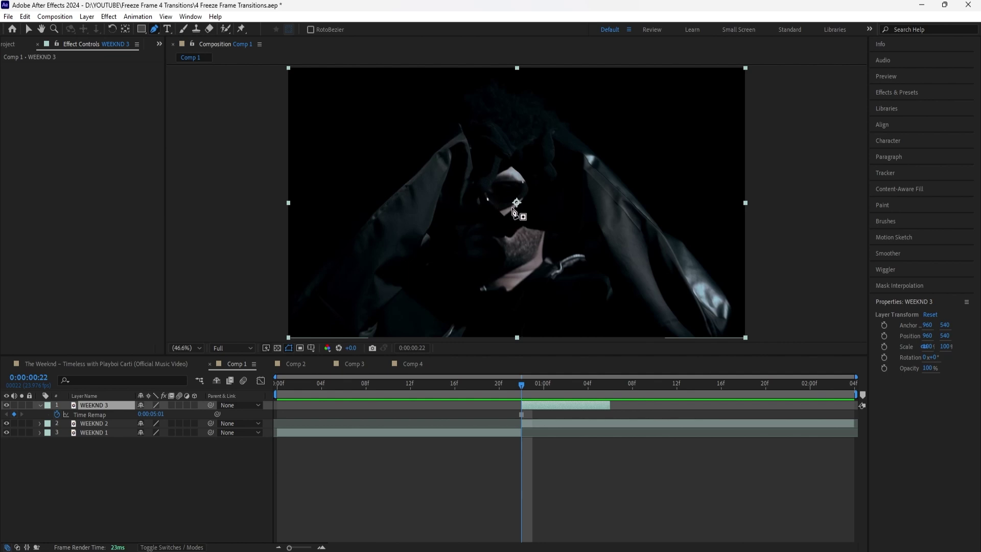
{"action": "scroll", "coordinate": [515, 209], "scroll_direction": "up", "scroll_amount": 4}
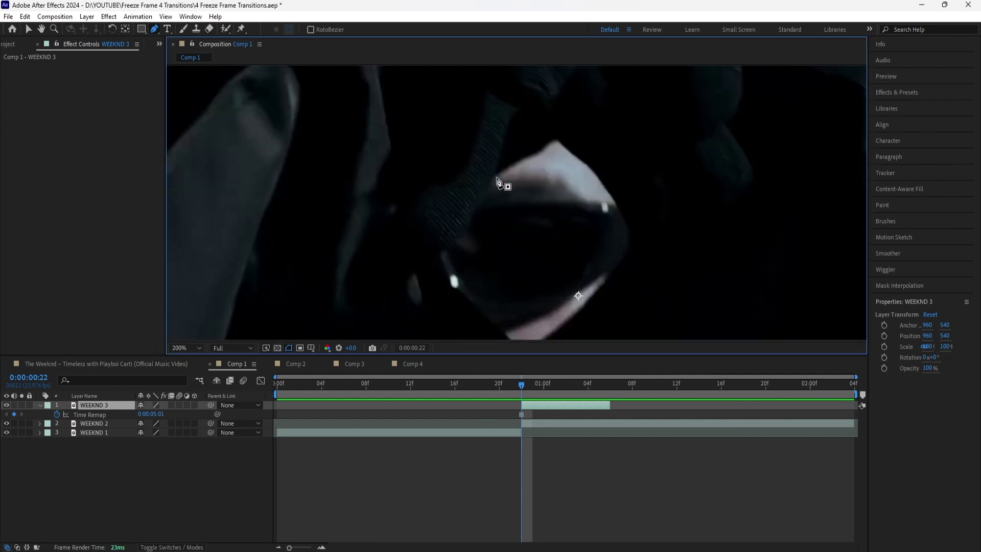
{"action": "left_click", "coordinate": [496, 178]}
{"action": "left_click", "coordinate": [511, 166]}
{"action": "left_click", "coordinate": [517, 162]}
{"action": "left_click", "coordinate": [523, 160]}
{"action": "left_click", "coordinate": [538, 152]}
{"action": "left_click", "coordinate": [556, 141]}
{"action": "left_click", "coordinate": [572, 153]}
{"action": "left_click", "coordinate": [593, 168]}
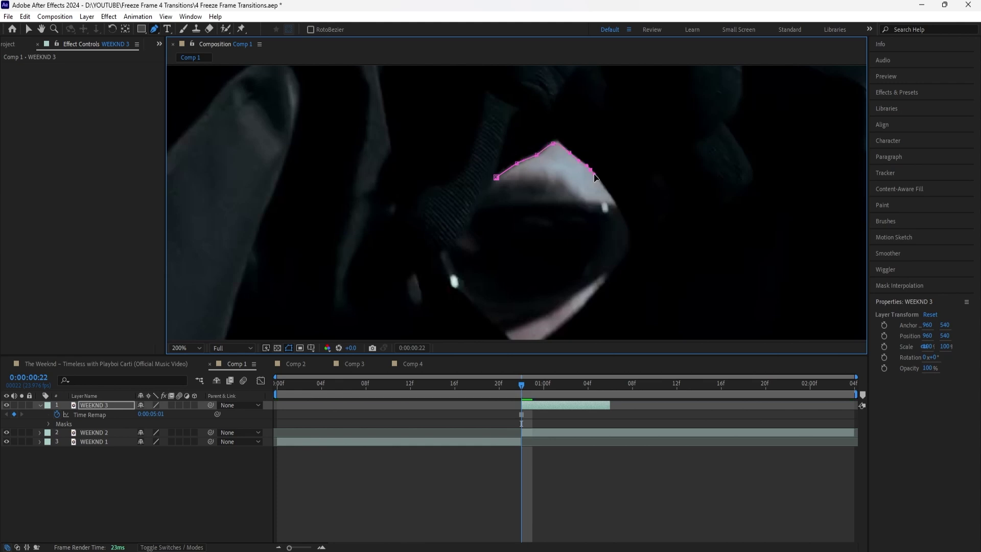
{"action": "left_click", "coordinate": [615, 200]}
{"action": "left_click", "coordinate": [629, 236]}
{"action": "left_click_drag", "start_coordinate": [629, 238], "coordinate": [669, 178]}
{"action": "left_click", "coordinate": [644, 222]}
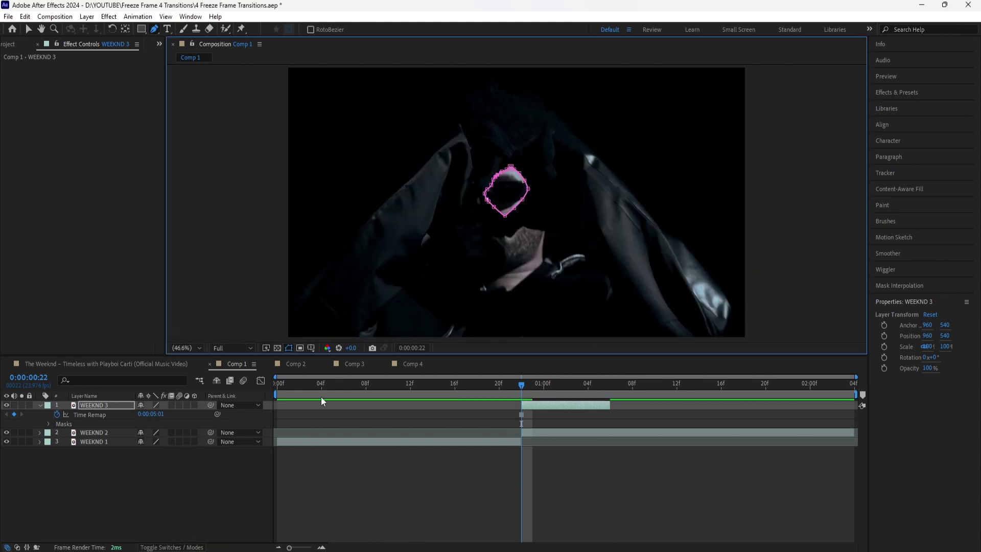
Step: Shift the WEEKND 3 layer earlier so it ends where WEEKND 2 begins, and move the current time to its start at 0:00:00:14
{"action": "left_click", "coordinate": [543, 406]}
{"action": "key", "text": "ctrl+t"}
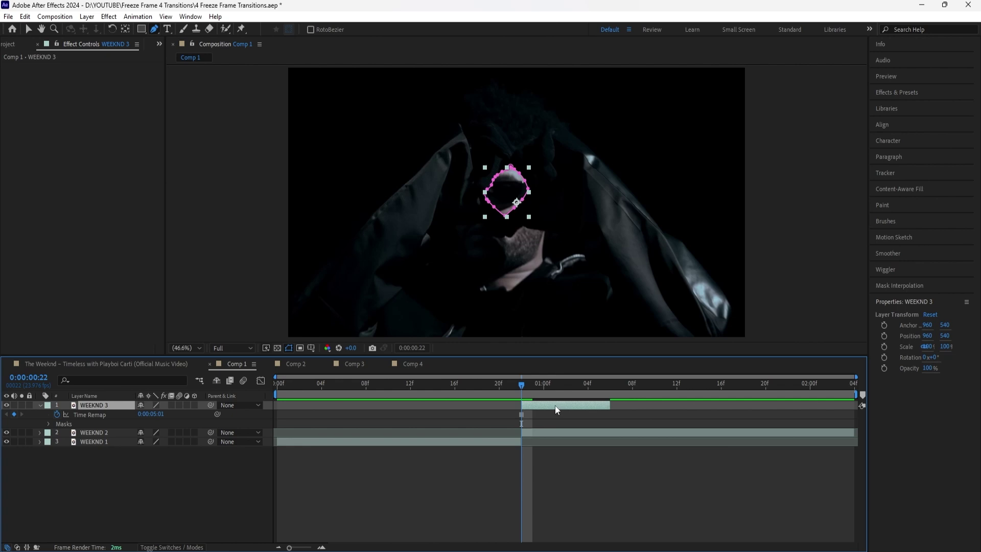
{"action": "left_click_drag", "start_coordinate": [555, 405], "coordinate": [473, 415]}
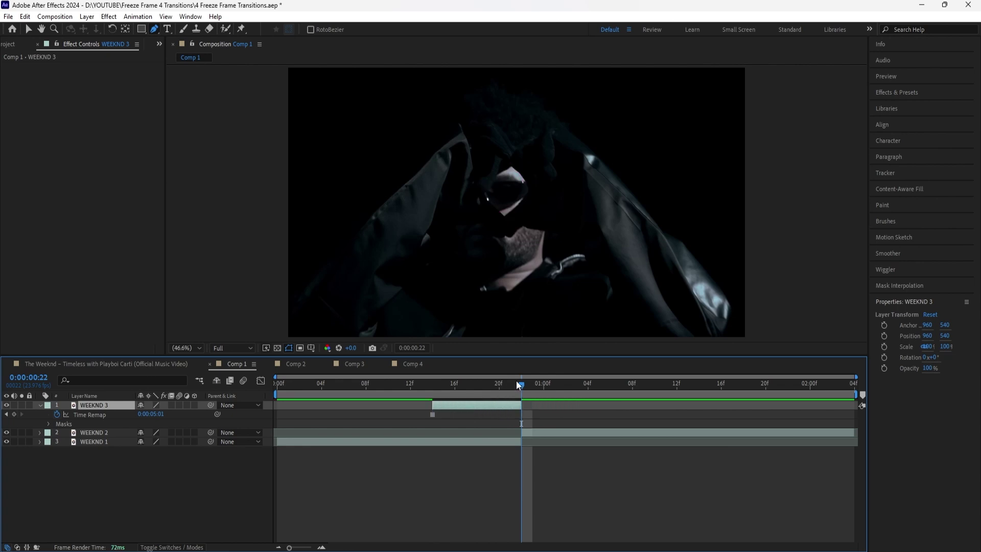
{"action": "left_click_drag", "start_coordinate": [519, 384], "coordinate": [433, 384]}
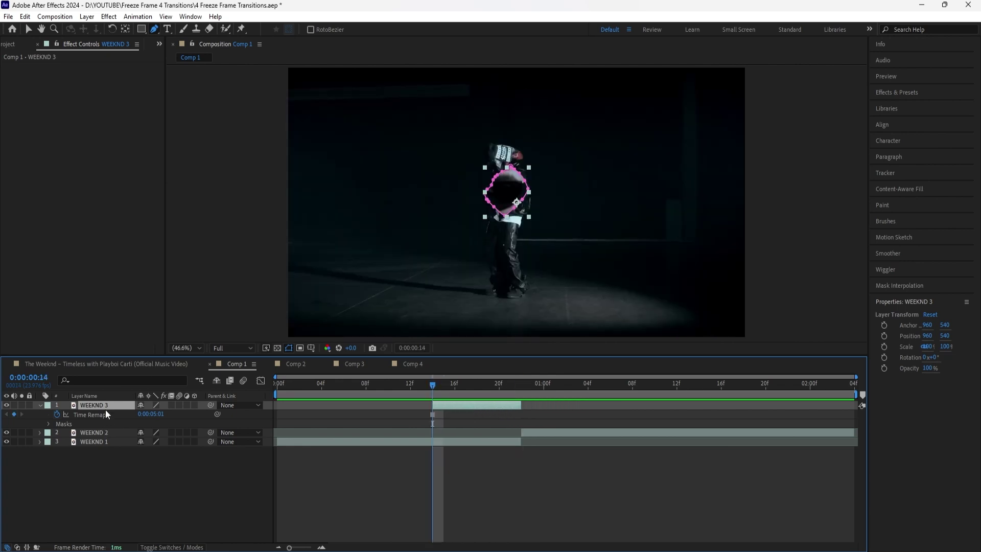
Step: Set Mask 1 on WEEKND 3 to Subtract and check the cutout by toggling the layer's visibility
{"action": "key", "text": "m"}
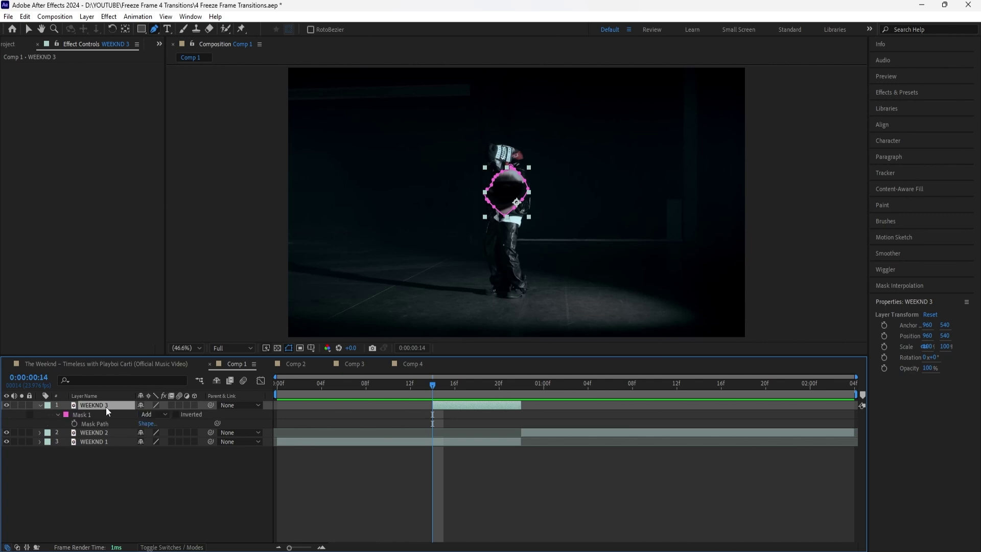
{"action": "left_click", "coordinate": [145, 415]}
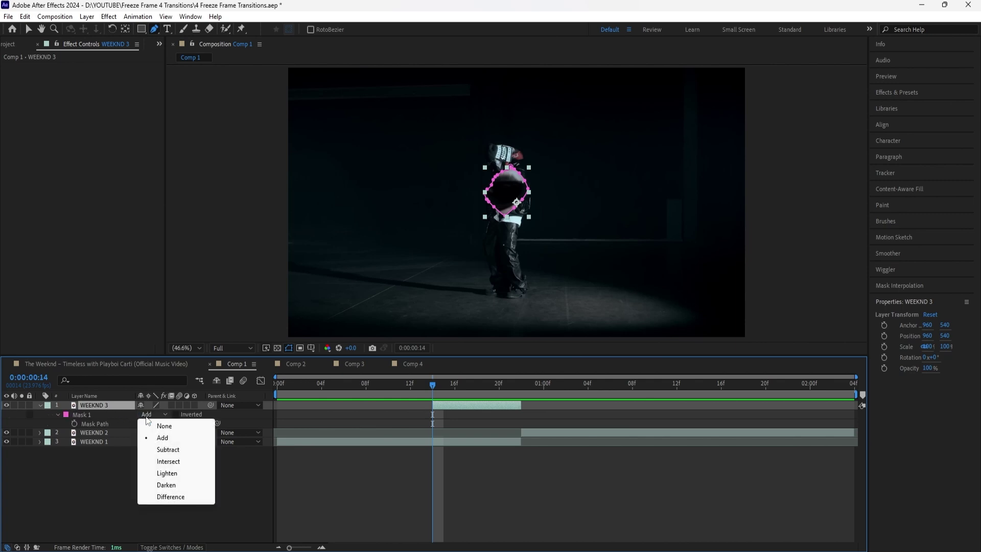
{"action": "left_click", "coordinate": [194, 447]}
{"action": "left_click", "coordinate": [239, 507]}
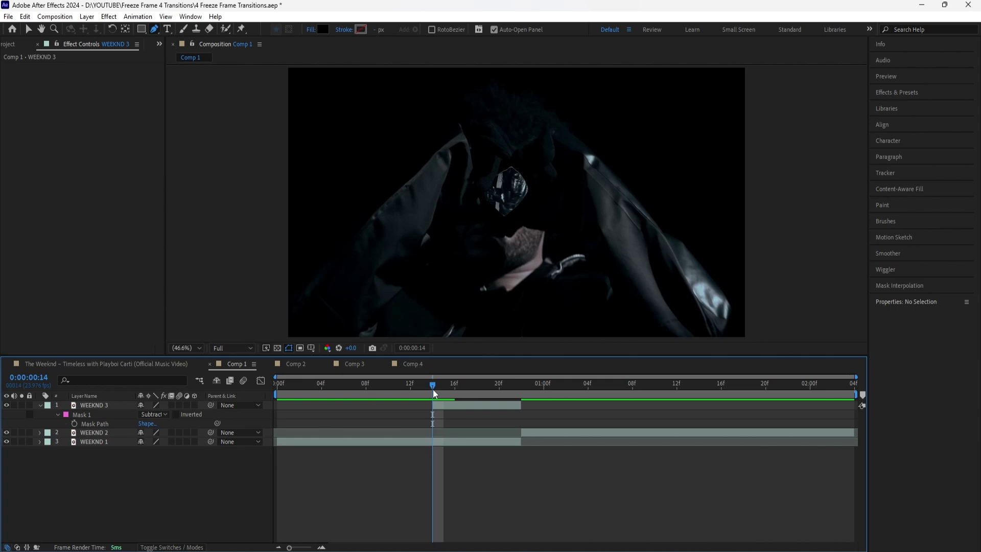
{"action": "left_click", "coordinate": [7, 405]}
{"action": "left_click", "coordinate": [7, 405]}
Step: Add Position and Scale keyframes to WEEKND 3 and shift both to the layer's end at 0:00:00:22
{"action": "left_click", "coordinate": [456, 405]}
{"action": "key", "text": "p"}
{"action": "key", "text": "shift+s"}
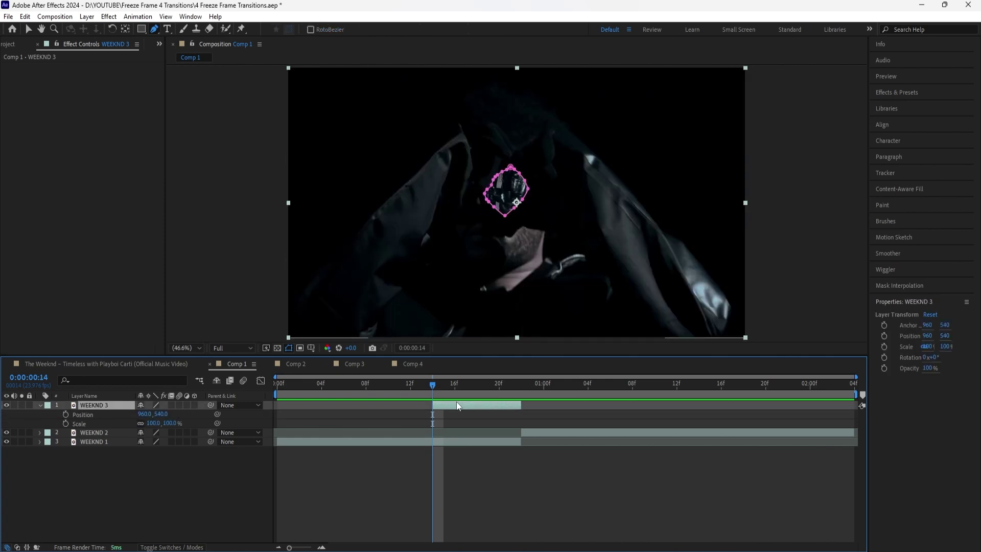
{"action": "left_click", "coordinate": [66, 414]}
{"action": "left_click", "coordinate": [66, 423]}
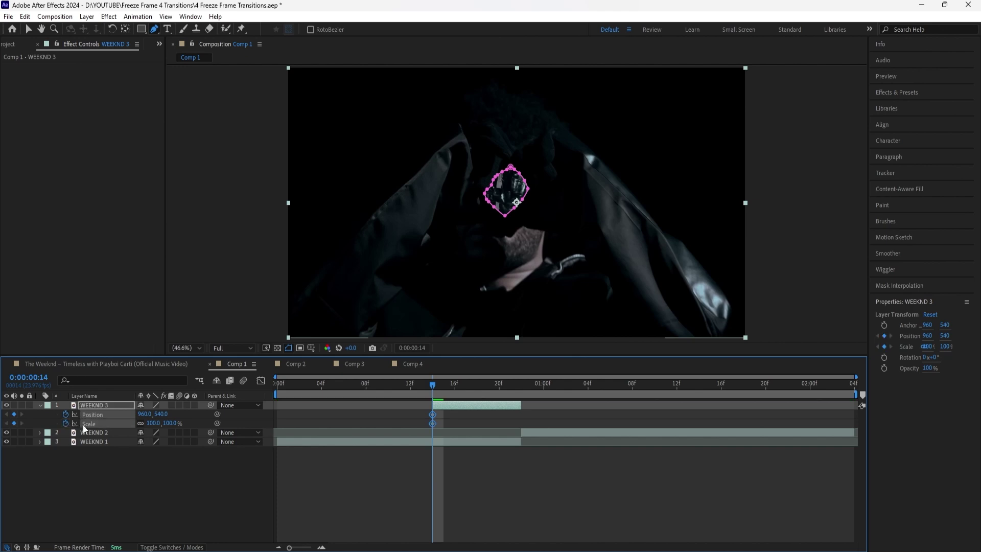
{"action": "left_click_drag", "start_coordinate": [432, 415], "coordinate": [521, 416]}
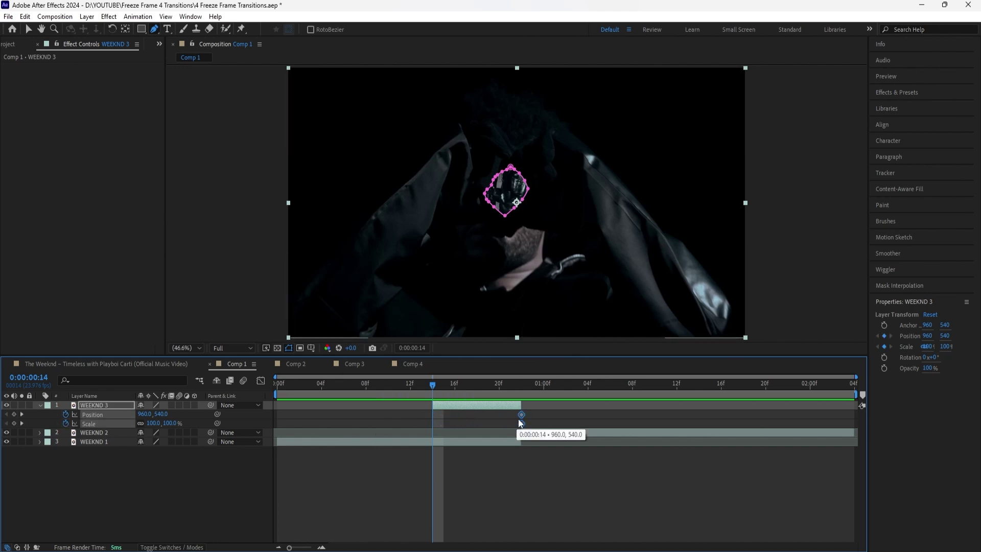
{"action": "left_click", "coordinate": [179, 486]}
Step: At 0:00:00:14, set WEEKND 3's scale to 1150% and position to 1409, 1032, using a temporary proportional grid to center the opening
{"action": "left_click", "coordinate": [97, 423]}
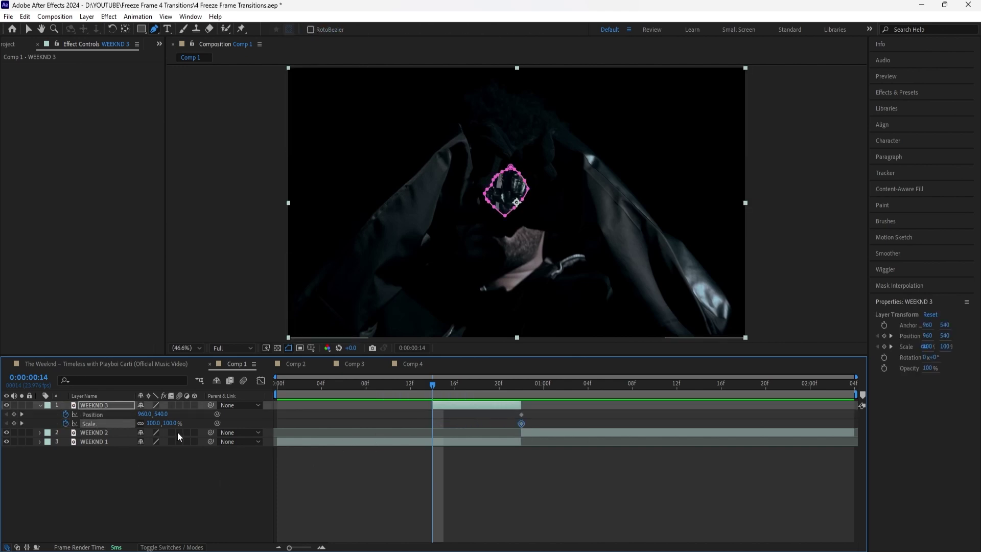
{"action": "left_click_drag", "start_coordinate": [155, 423], "coordinate": [483, 410]}
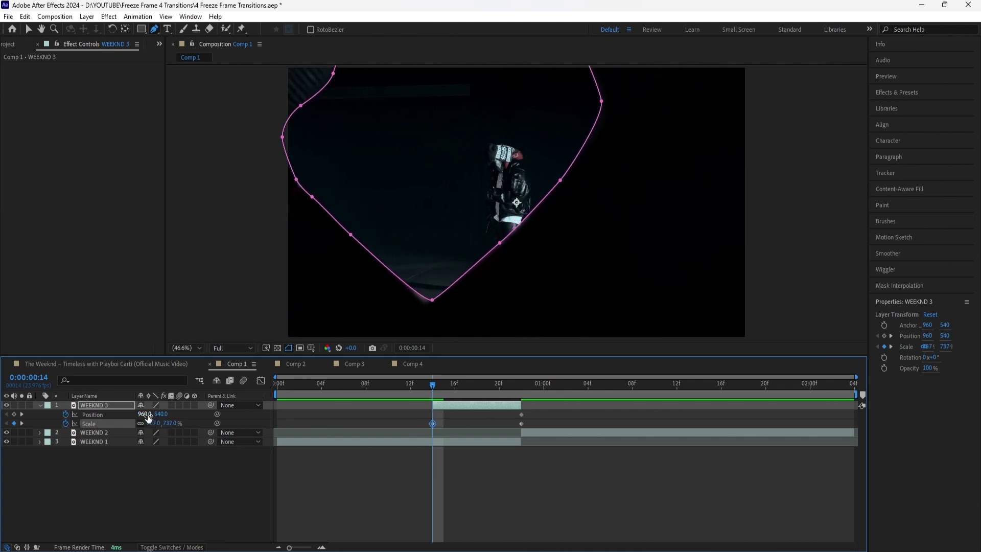
{"action": "left_click_drag", "start_coordinate": [149, 418], "coordinate": [323, 418]}
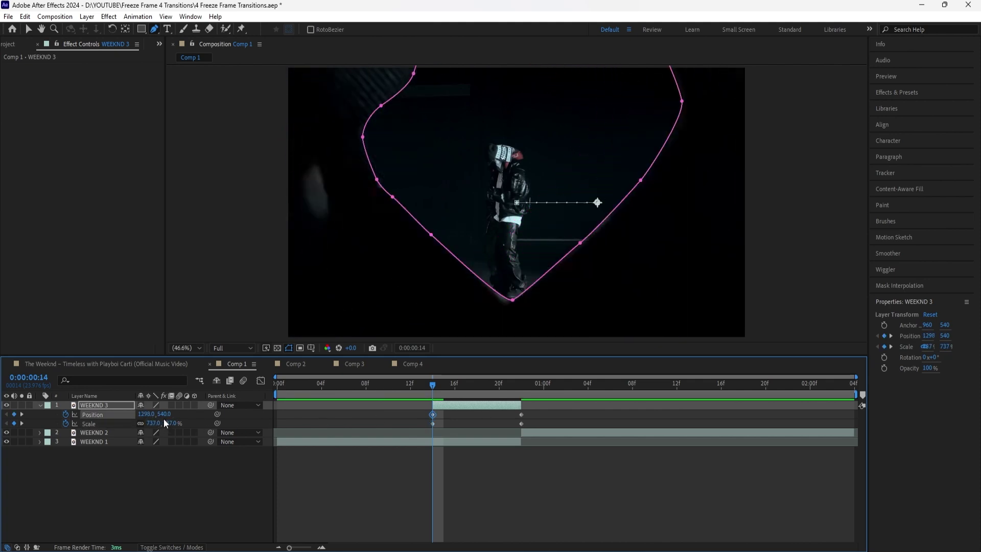
{"action": "left_click_drag", "start_coordinate": [164, 414], "coordinate": [313, 418]}
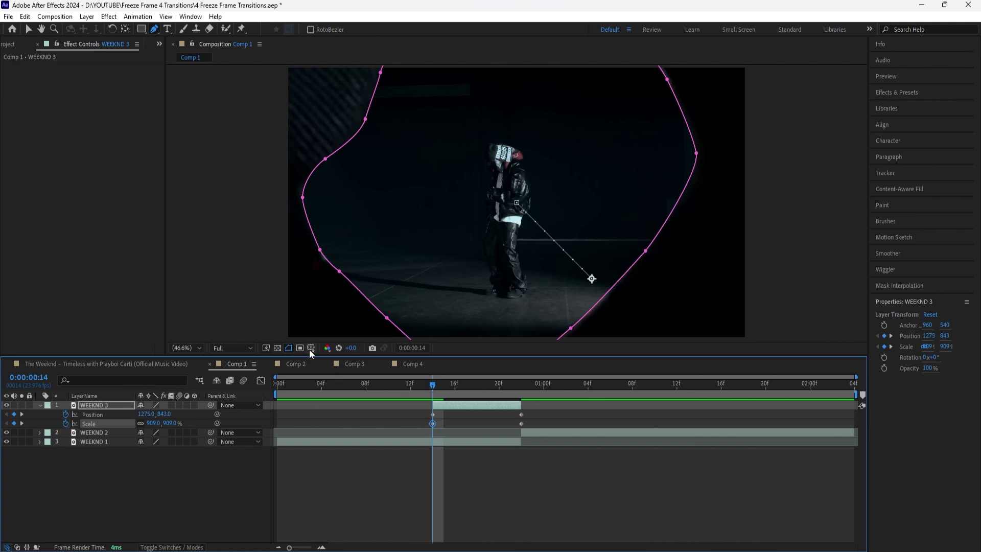
{"action": "left_click", "coordinate": [310, 348]}
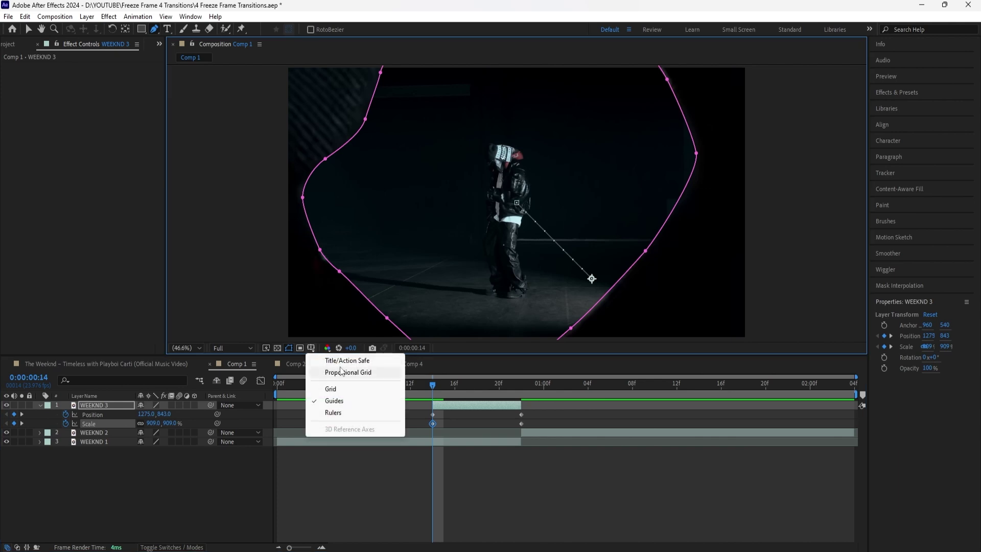
{"action": "left_click", "coordinate": [341, 372]}
{"action": "left_click_drag", "start_coordinate": [143, 414], "coordinate": [174, 409]}
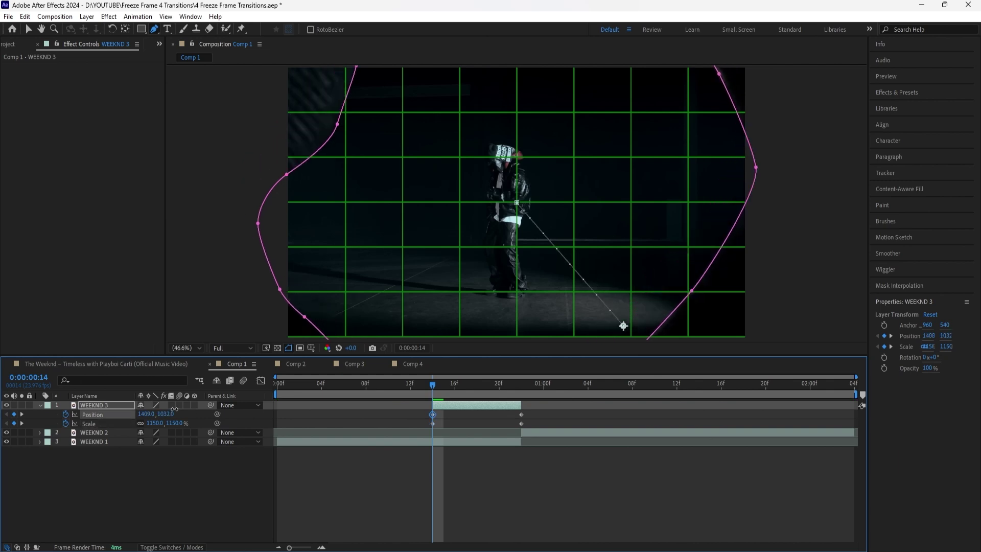
{"action": "left_click", "coordinate": [311, 348]}
{"action": "left_click", "coordinate": [344, 370]}
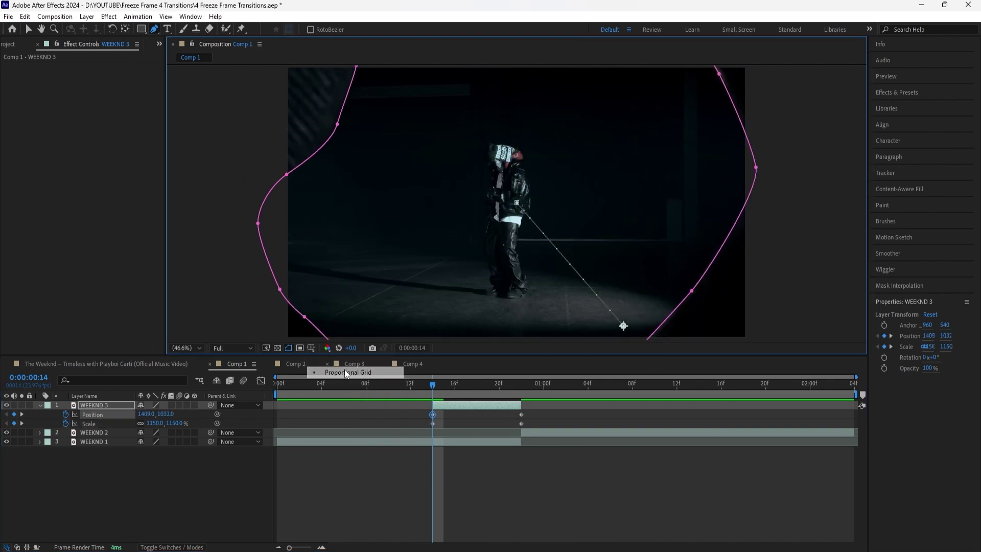
Step: Apply Easy Ease to all Position and Scale keyframes of WEEKND 3 and enable motion blur for the layer
{"action": "left_click", "coordinate": [109, 406]}
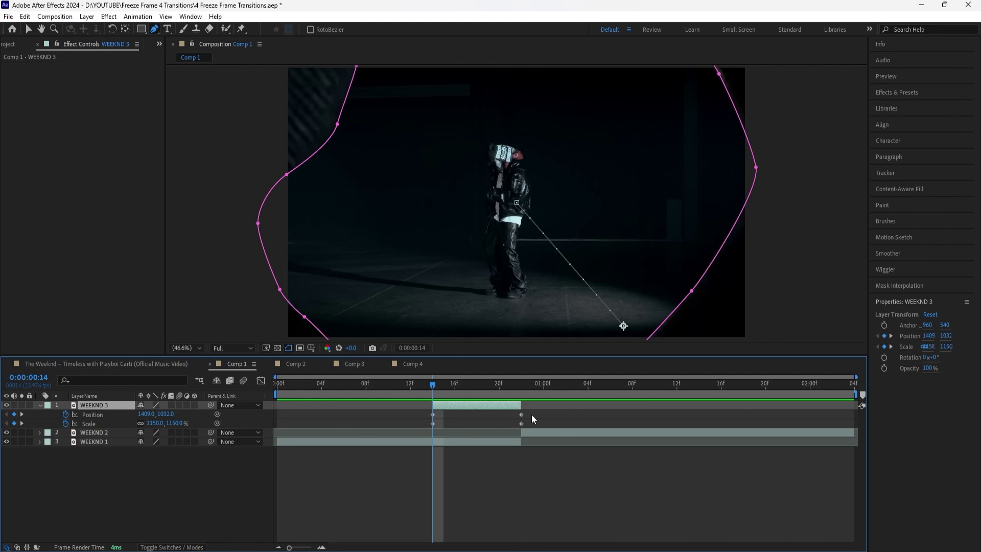
{"action": "mouse_move", "coordinate": [536, 412]}
{"action": "left_mouse_down"}
{"action": "mouse_move", "coordinate": [535, 427]}
{"action": "mouse_move", "coordinate": [449, 422]}
{"action": "left_mouse_up"}
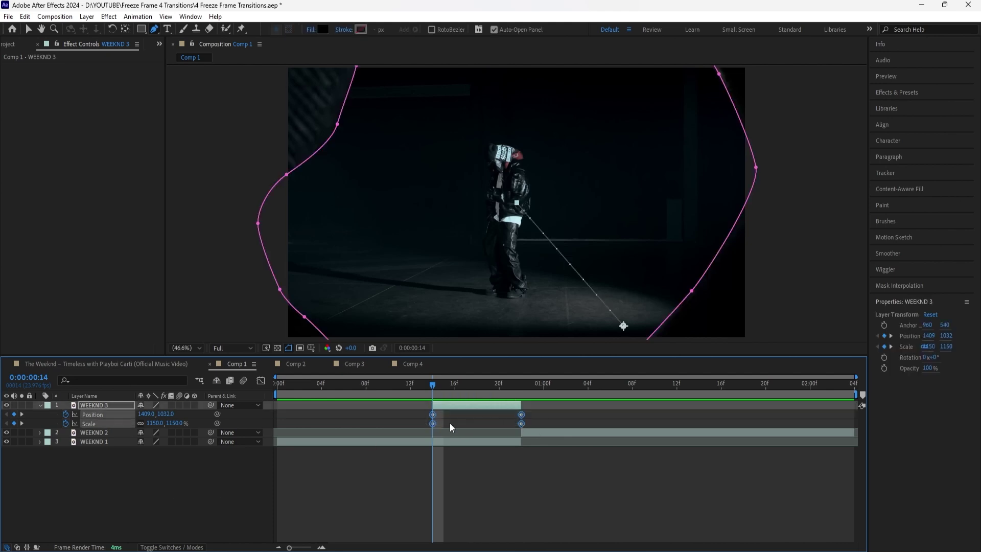
{"action": "right_click", "coordinate": [521, 414]}
{"action": "key", "text": "Escape"}
{"action": "key", "text": "F9"}
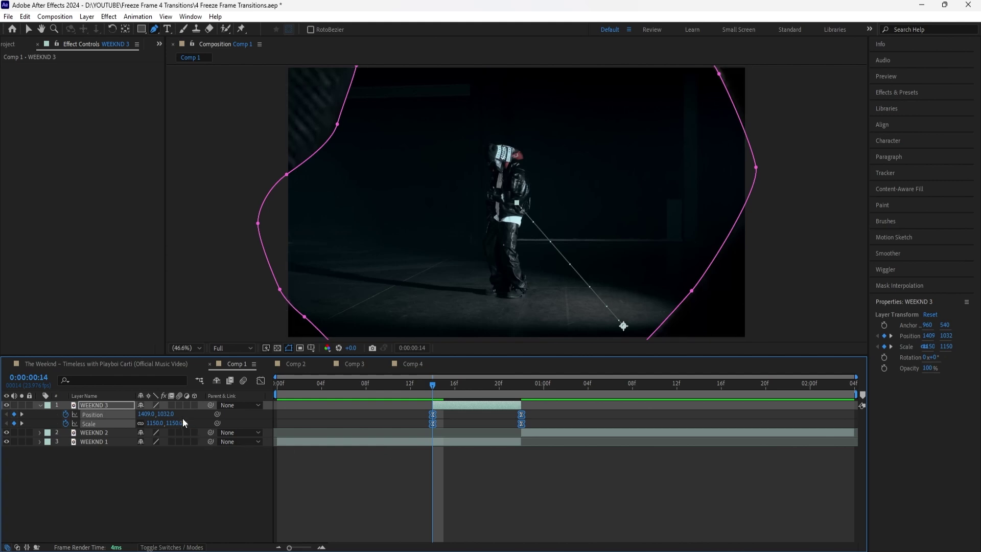
{"action": "left_click", "coordinate": [180, 405]}
{"action": "left_click", "coordinate": [256, 472]}
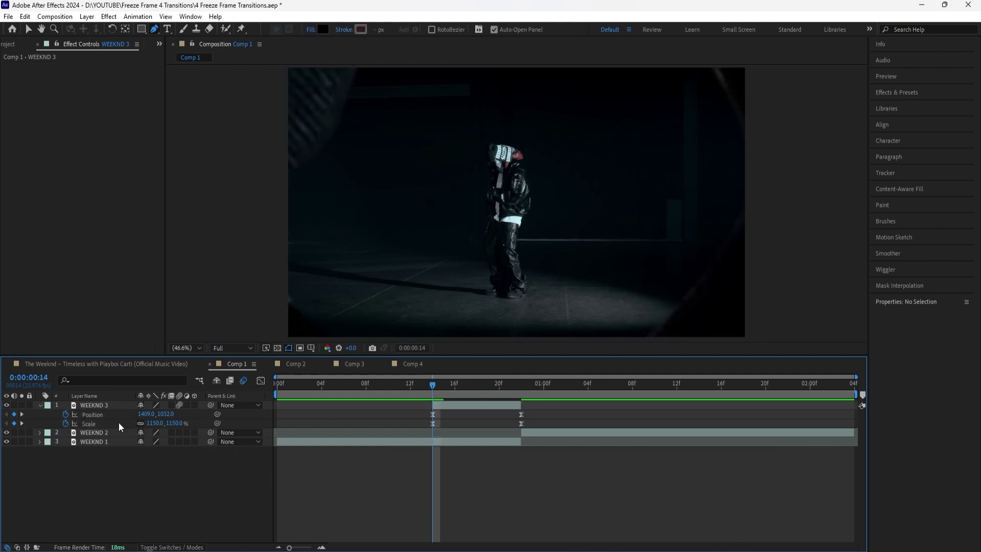
Step: Reshape WEEKND 3's Position speed graph so the movement peaks early and eases out gradually
{"action": "left_click", "coordinate": [103, 416]}
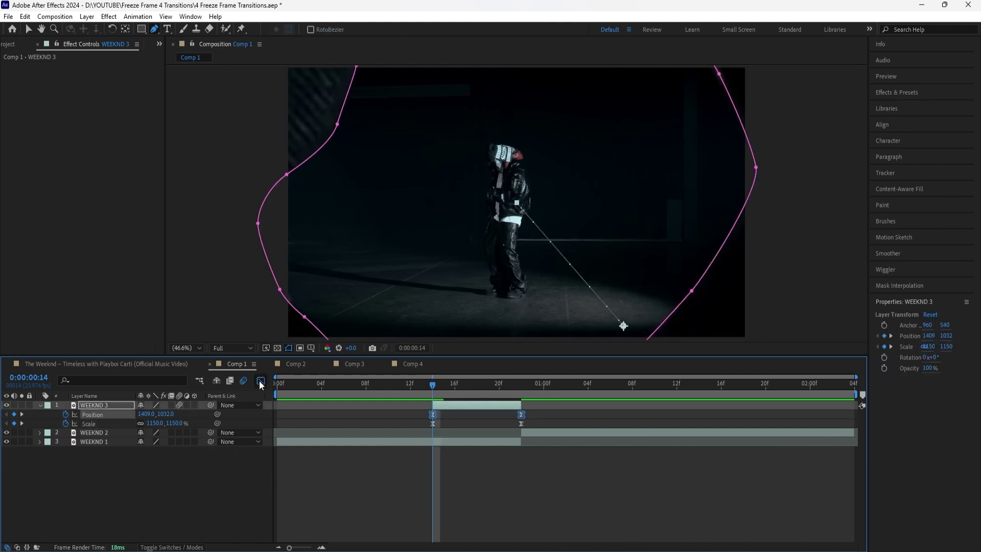
{"action": "left_click", "coordinate": [260, 380]}
{"action": "left_click_drag", "start_coordinate": [545, 499], "coordinate": [476, 517]}
{"action": "left_click", "coordinate": [261, 381]}
Step: Reshape WEEKND 3's Scale speed graph to peak early with a long ease-out, and preview the transition from 0:00:00:14
{"action": "left_click", "coordinate": [116, 423]}
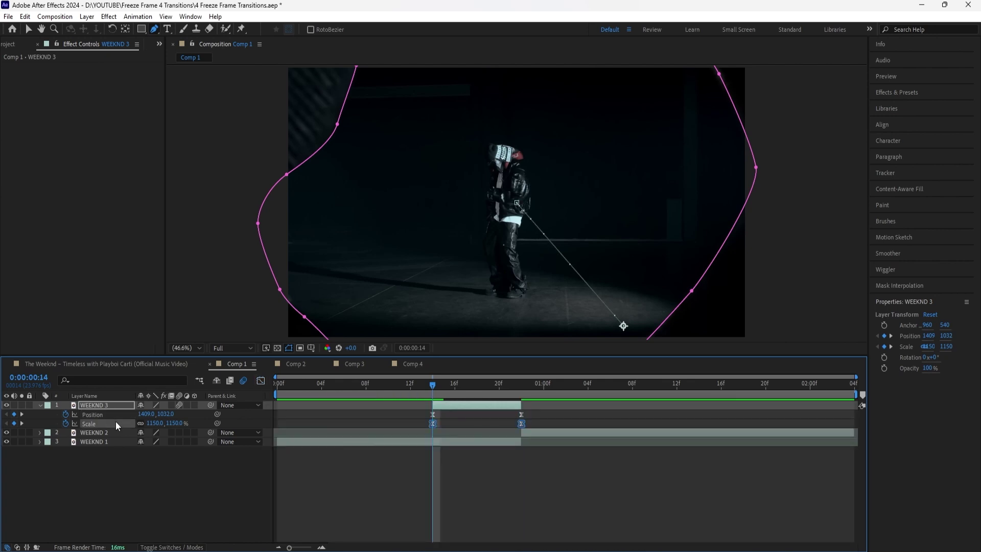
{"action": "left_click", "coordinate": [260, 381]}
{"action": "left_click_drag", "start_coordinate": [538, 436], "coordinate": [513, 406]}
{"action": "left_click_drag", "start_coordinate": [506, 409], "coordinate": [477, 410]}
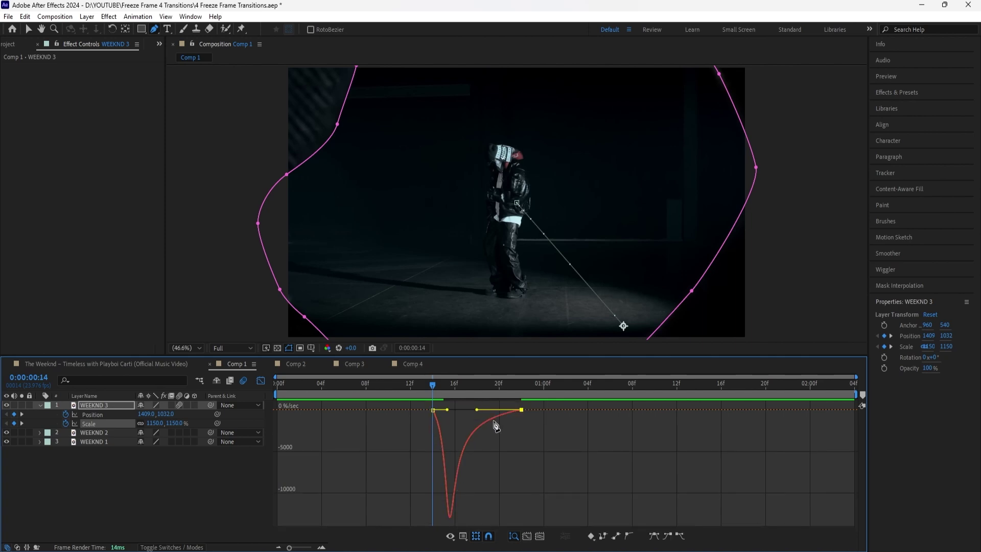
{"action": "left_click", "coordinate": [261, 380]}
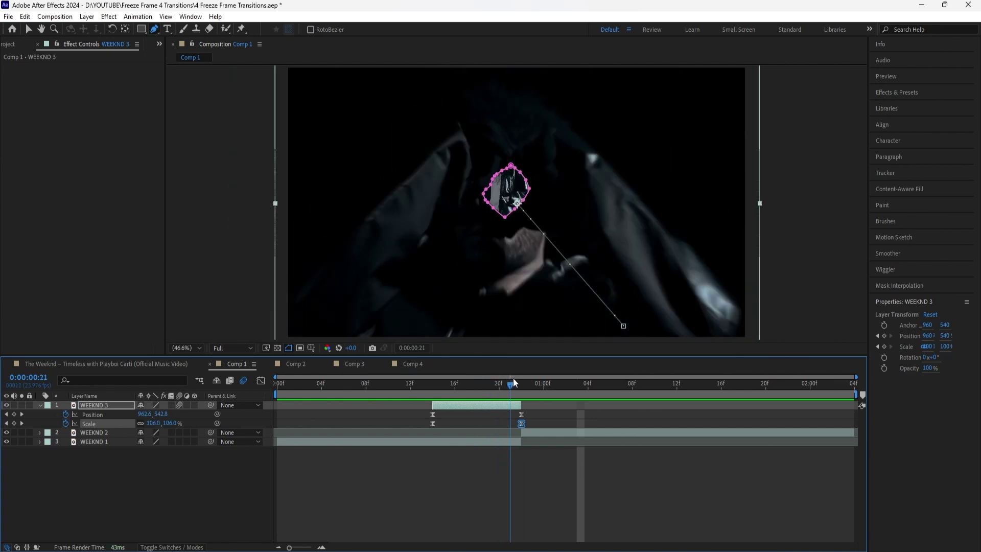
{"action": "key", "text": "space"}
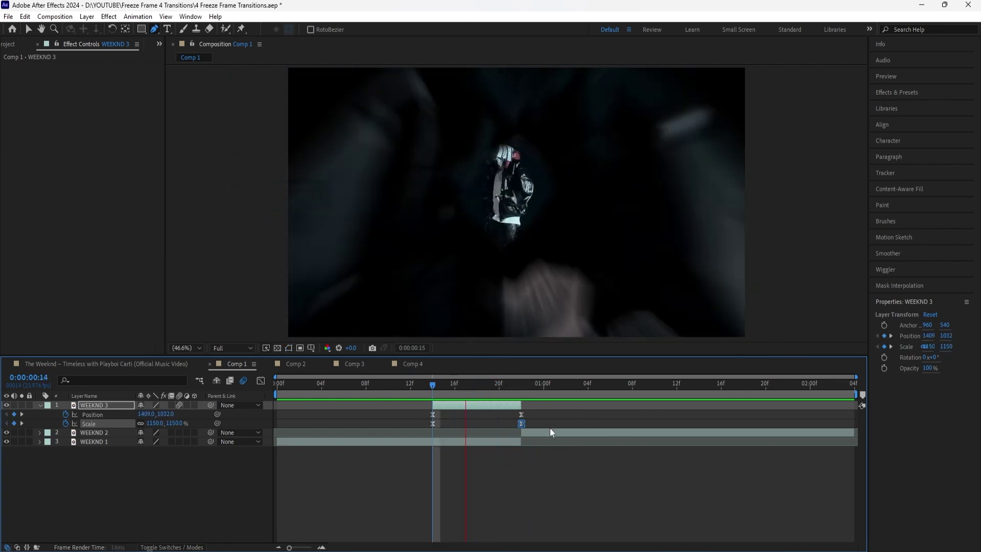
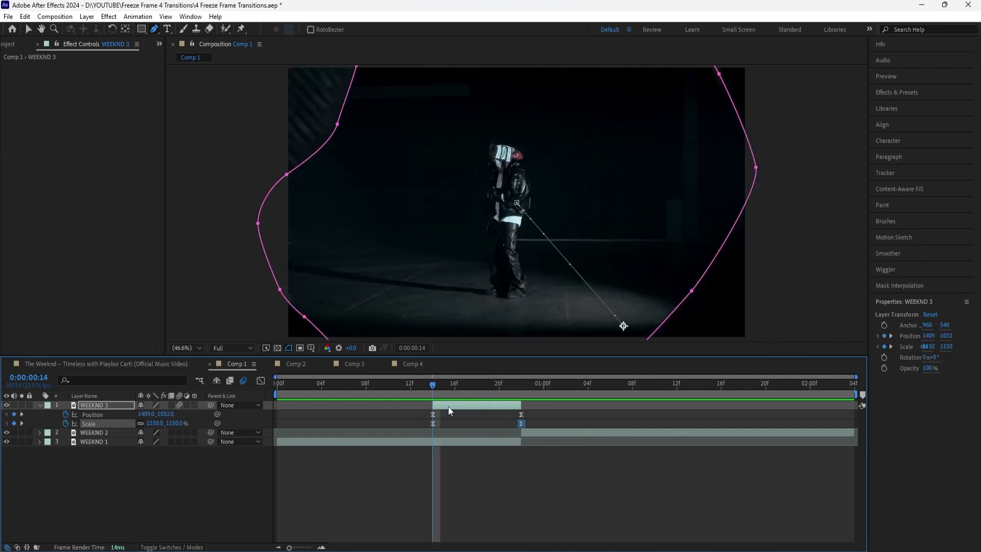
Step: Pre-compose WEEKND 3 with all attributes moved and the duration adjusted to its time span, and open WEEKND 3 Comp 1
{"action": "left_click", "coordinate": [456, 405]}
{"action": "right_click", "coordinate": [115, 410]}
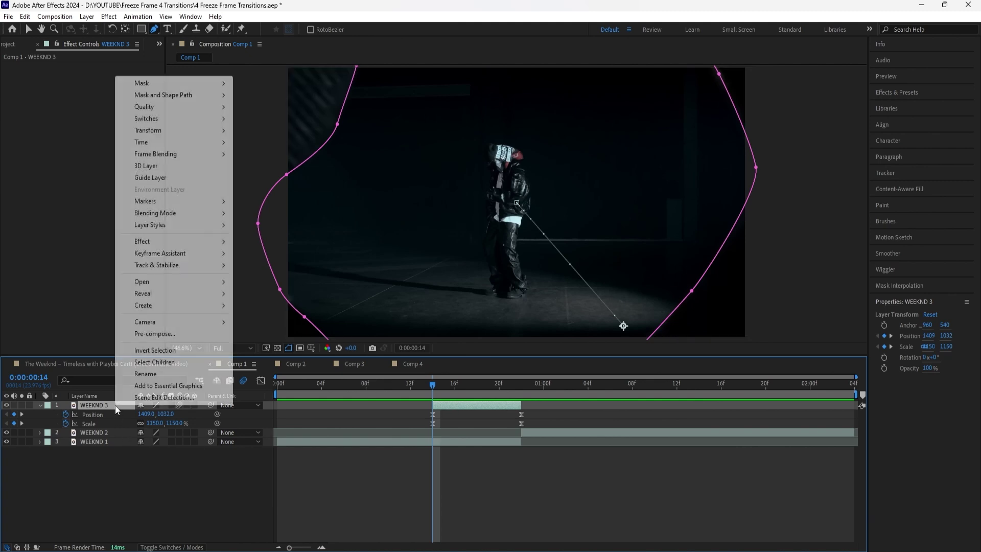
{"action": "left_click", "coordinate": [148, 333]}
{"action": "left_click", "coordinate": [402, 287]}
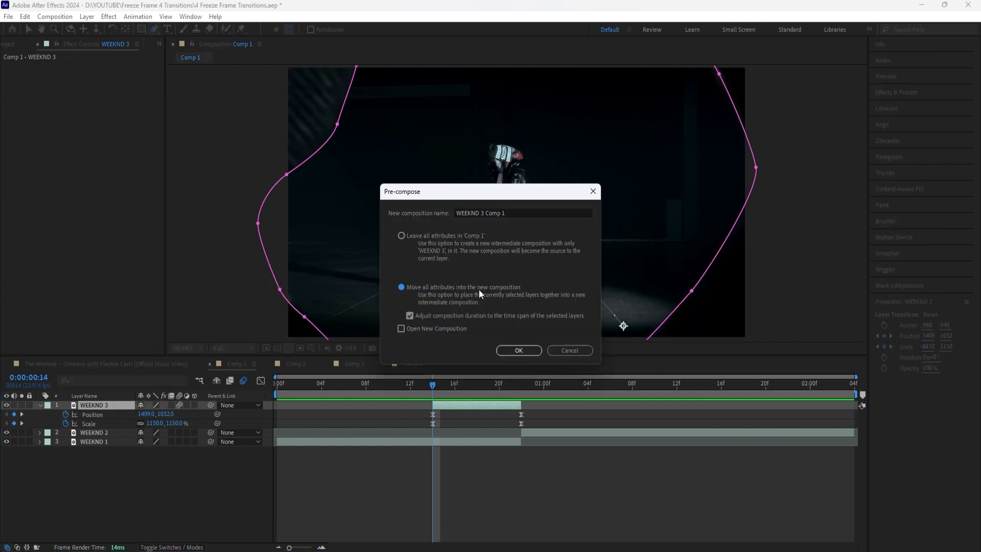
{"action": "left_click", "coordinate": [526, 351]}
{"action": "double_click", "coordinate": [103, 404]}
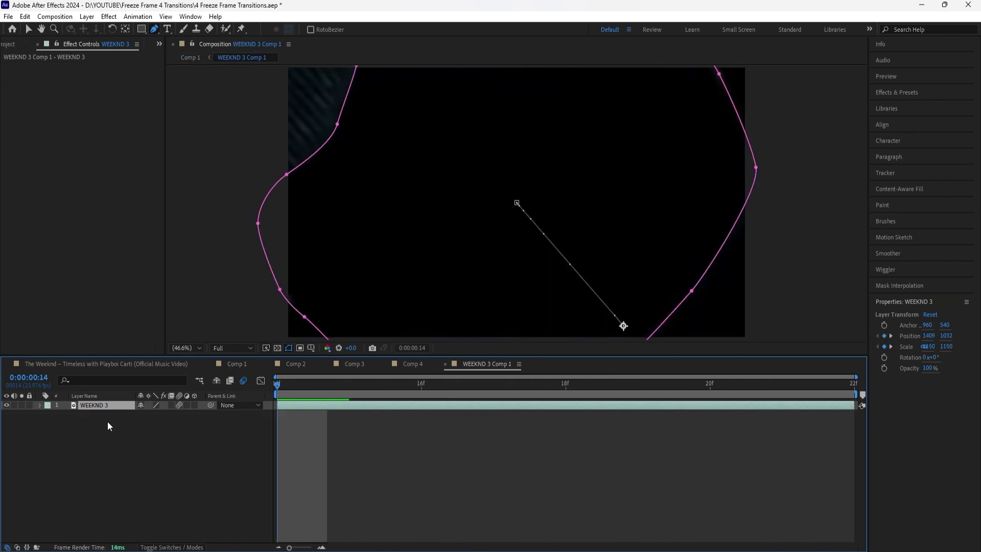
Step: Duplicate WEEKND 3 inside the pre-comp, place the copy WEEKND 4 beneath it, and reveal the layers' keyframed properties
{"action": "key", "text": "ctrl+d"}
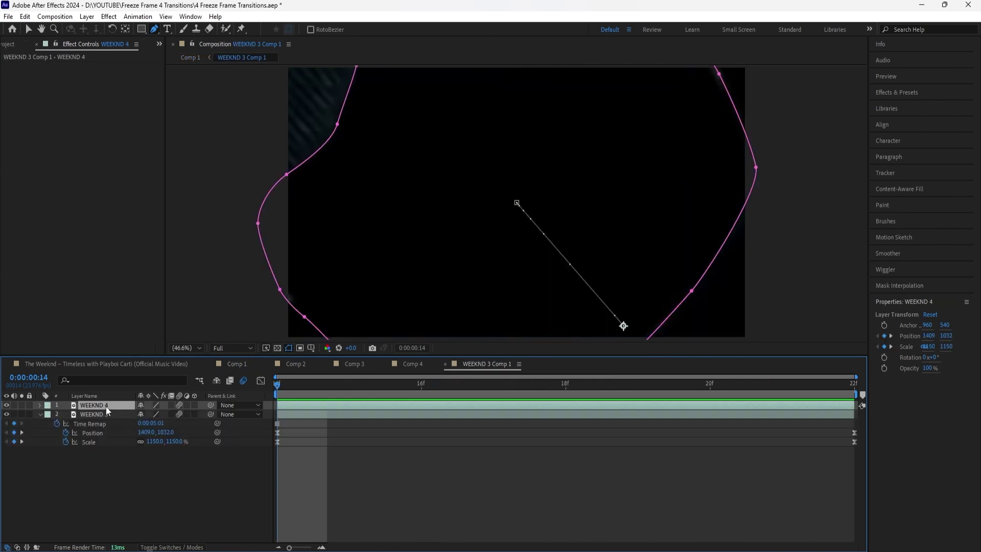
{"action": "left_click_drag", "start_coordinate": [105, 406], "coordinate": [109, 446]}
{"action": "key", "text": "u"}
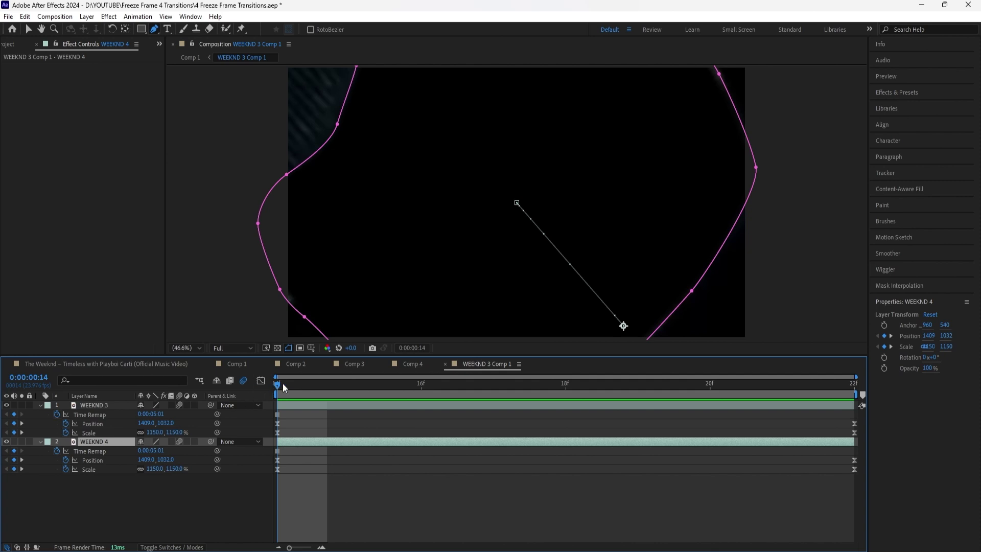
Step: Change the mode of WEEKND 4's Mask 1 to Add and reveal its keyframed properties again
{"action": "key", "text": "Page_Down"}
{"action": "key", "text": "Page_Up"}
{"action": "key", "text": "m"}
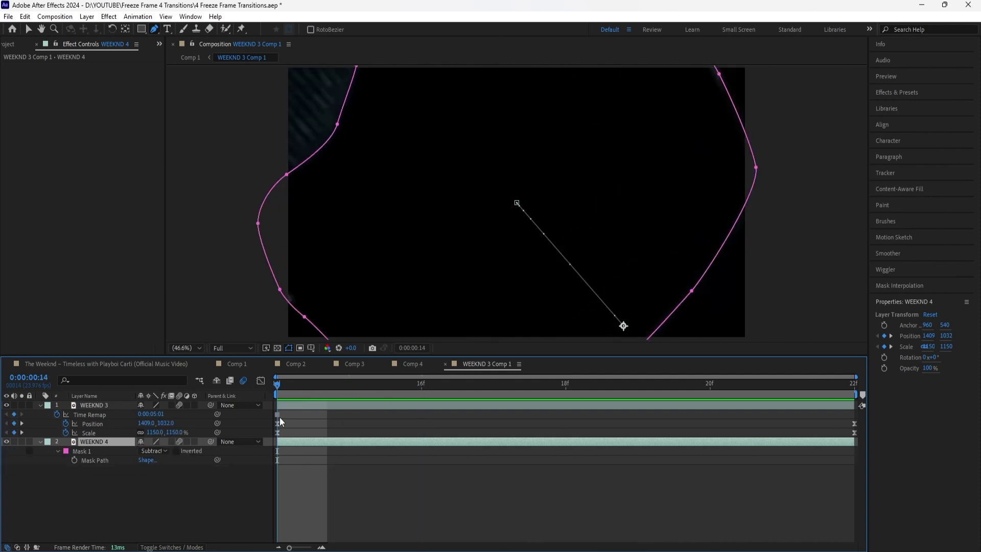
{"action": "left_click", "coordinate": [154, 451]}
{"action": "left_click", "coordinate": [179, 469]}
{"action": "key", "text": "u"}
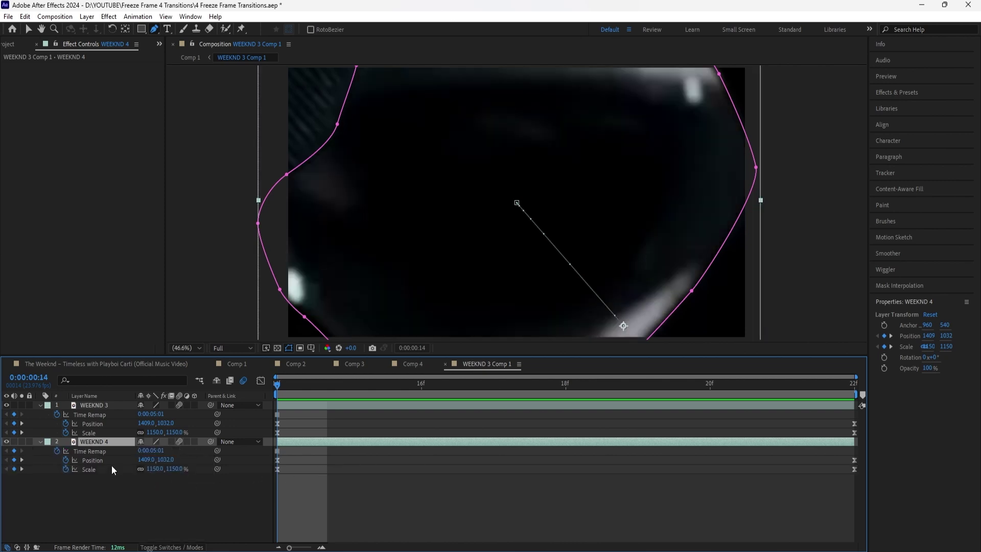
Step: Set WEEKND 4's first Position keyframe at 0:00:00:14 to 1409, 2845 and preview the transition in Comp 1
{"action": "left_click", "coordinate": [277, 460]}
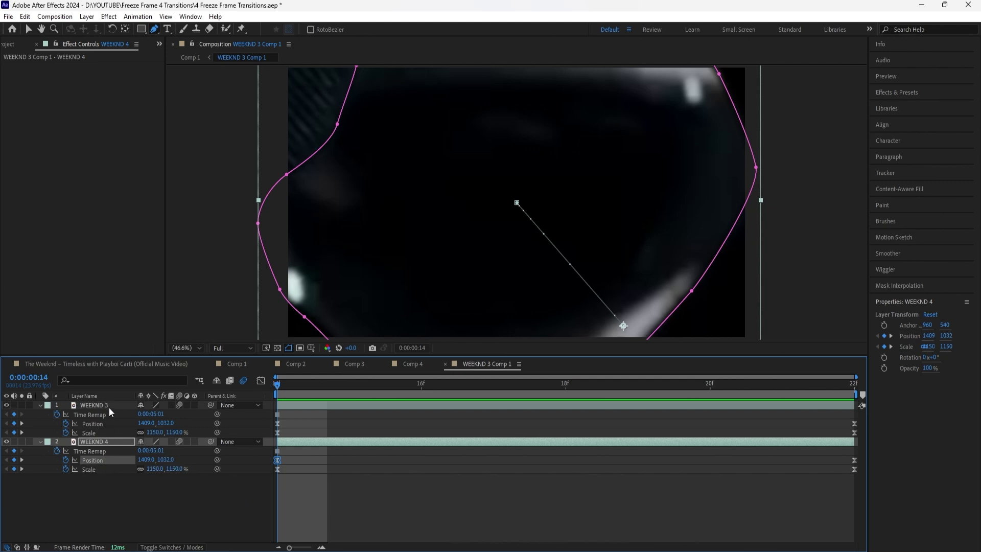
{"action": "left_click_drag", "start_coordinate": [165, 459], "coordinate": [454, 369]}
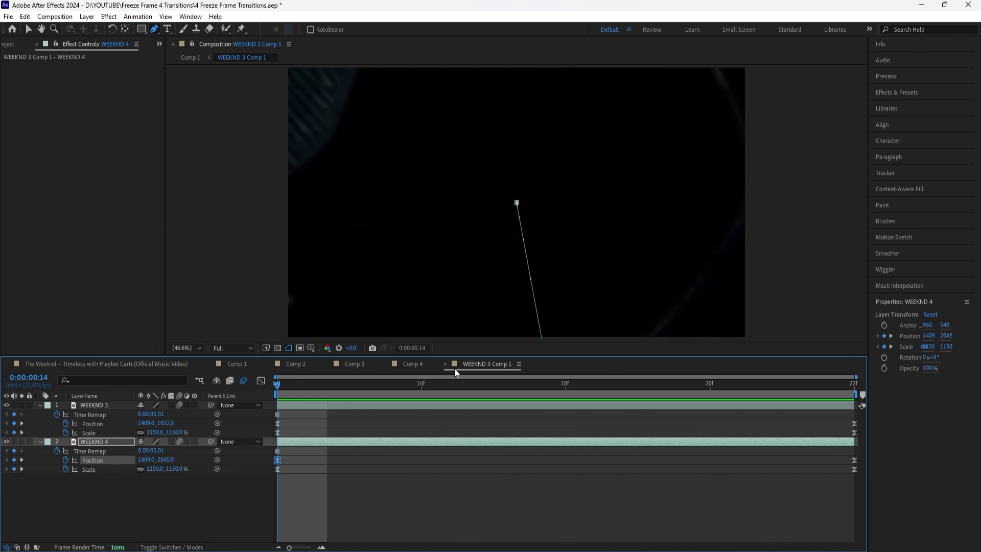
{"action": "left_click", "coordinate": [246, 363]}
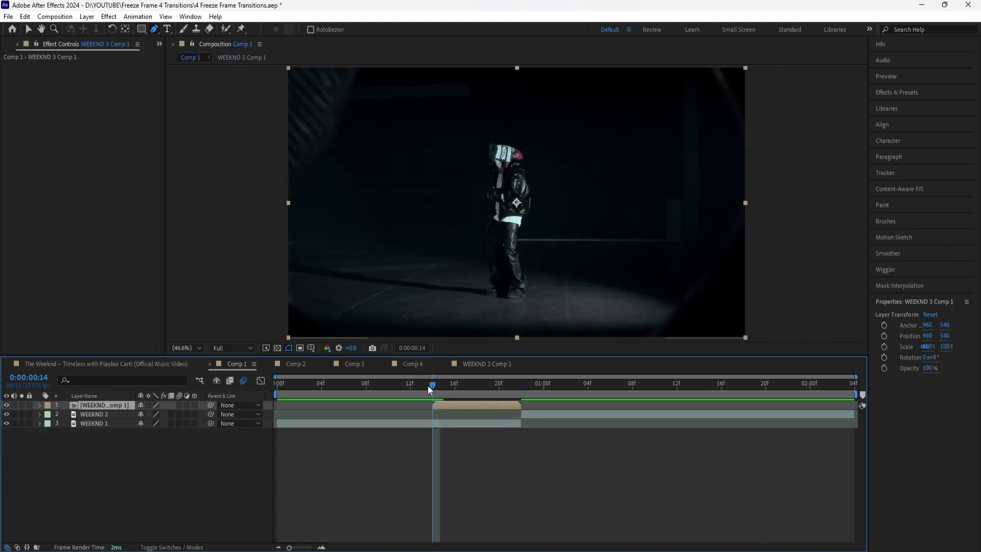
{"action": "left_click_drag", "start_coordinate": [428, 386], "coordinate": [471, 394]}
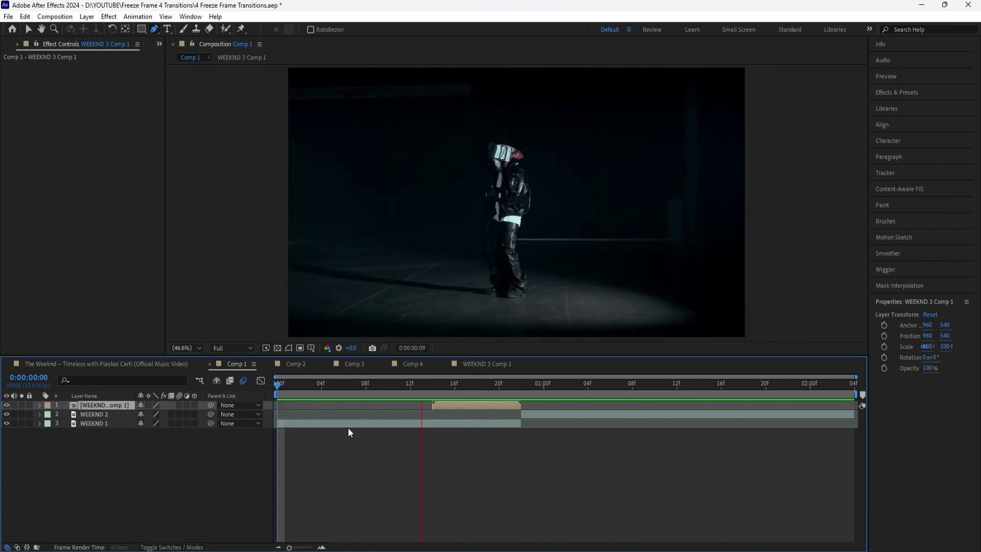
{"action": "left_click_drag", "start_coordinate": [473, 394], "coordinate": [523, 421]}
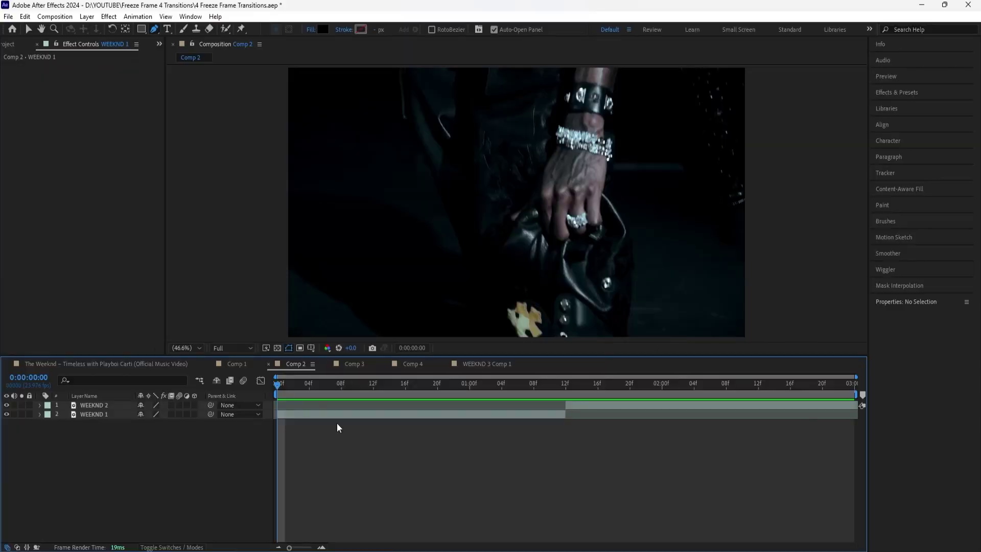
Step: Preview the two clips in Comp 2, move to the cut at 0:00:01:12, and display the effects and presets list
{"action": "key", "text": "space"}
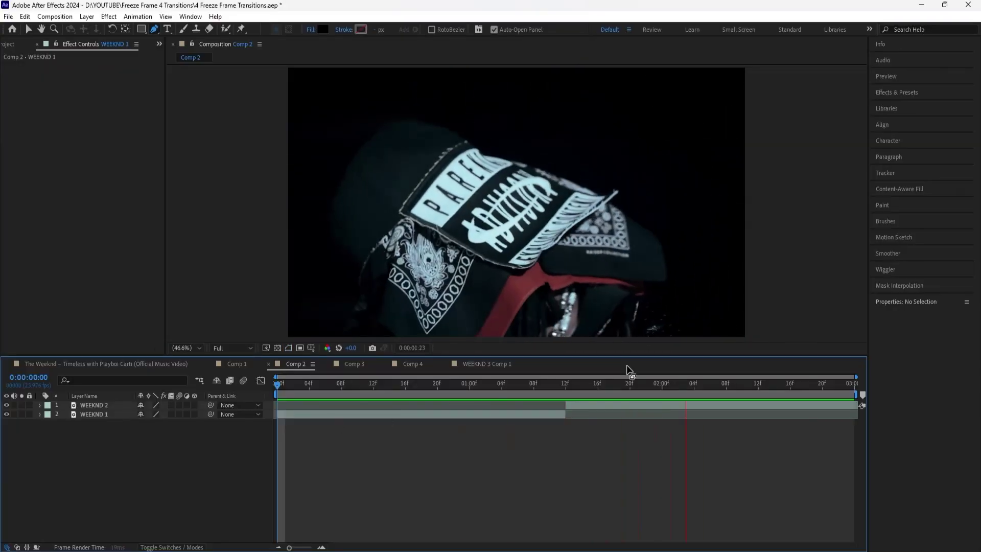
{"action": "left_click", "coordinate": [566, 393]}
{"action": "left_click", "coordinate": [105, 405]}
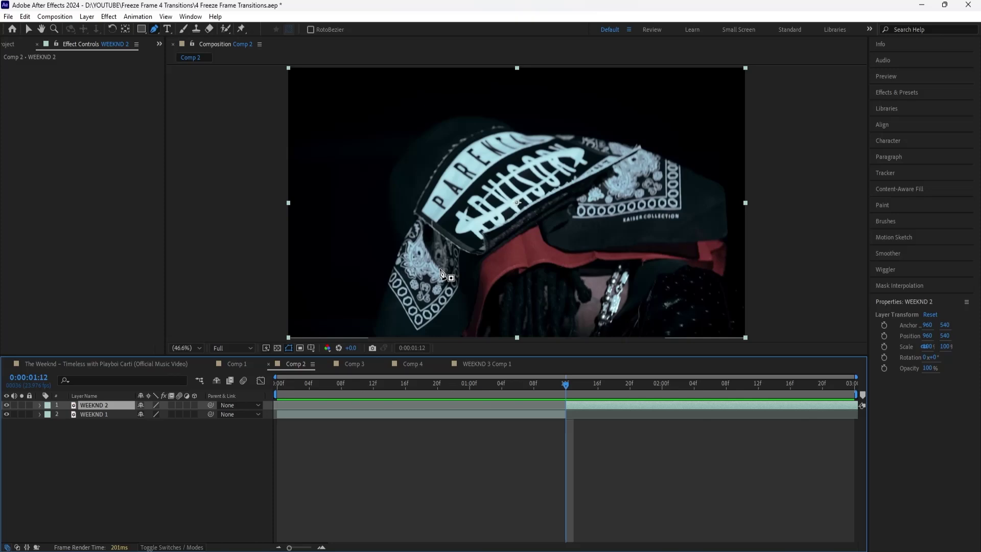
{"action": "key", "text": "v"}
{"action": "key", "text": "ctrl+5"}
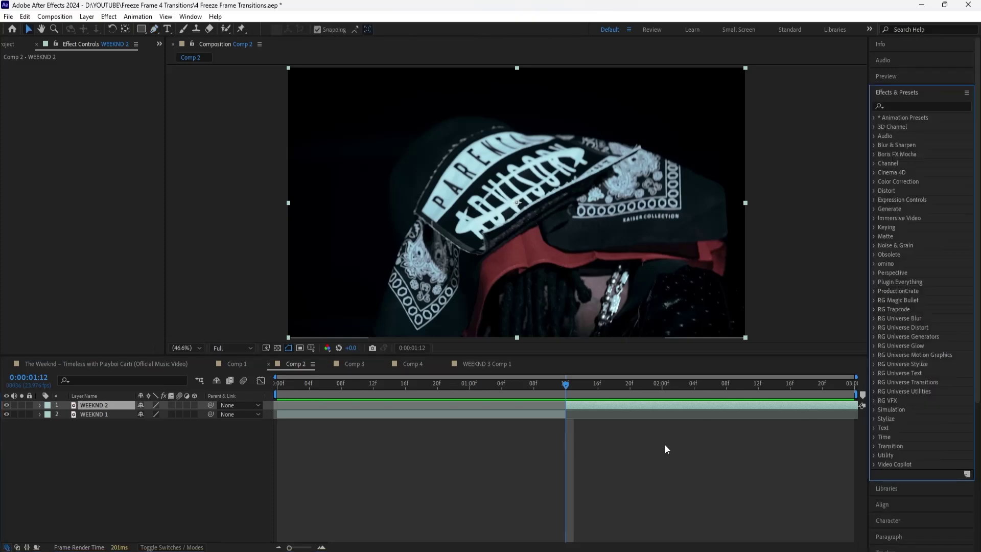
Step: Duplicate WEEKND 2, freeze the copy at its 0:00:01:12 frame, and make it span 0:00:01:00 to 0:00:01:12
{"action": "left_click", "coordinate": [102, 406]}
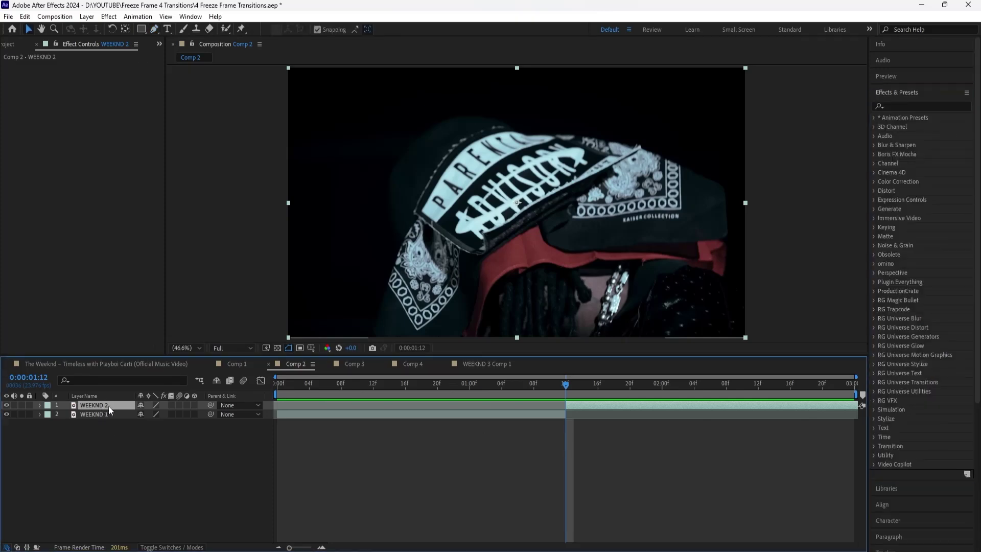
{"action": "key", "text": "ctrl+d"}
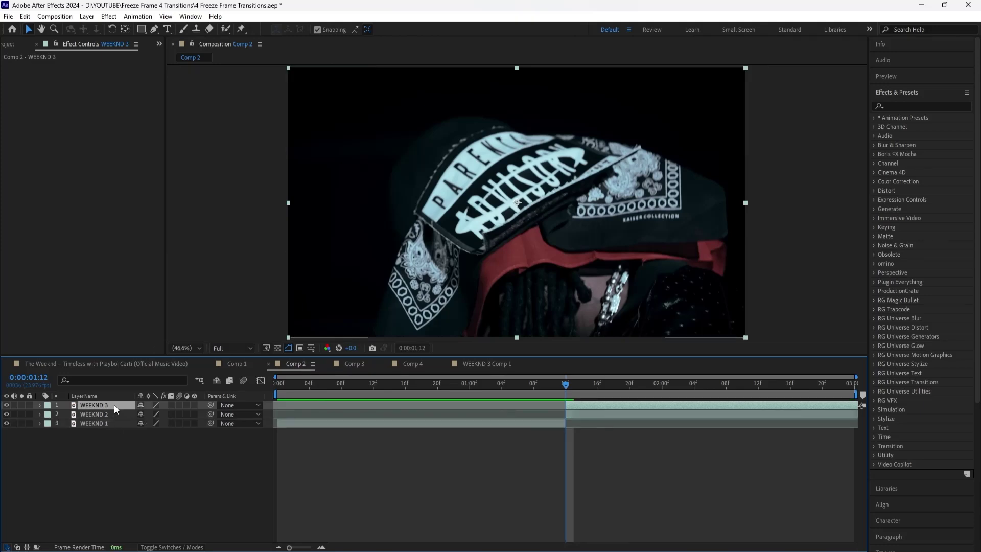
{"action": "right_click", "coordinate": [114, 404]}
{"action": "mouse_move", "coordinate": [154, 142]}
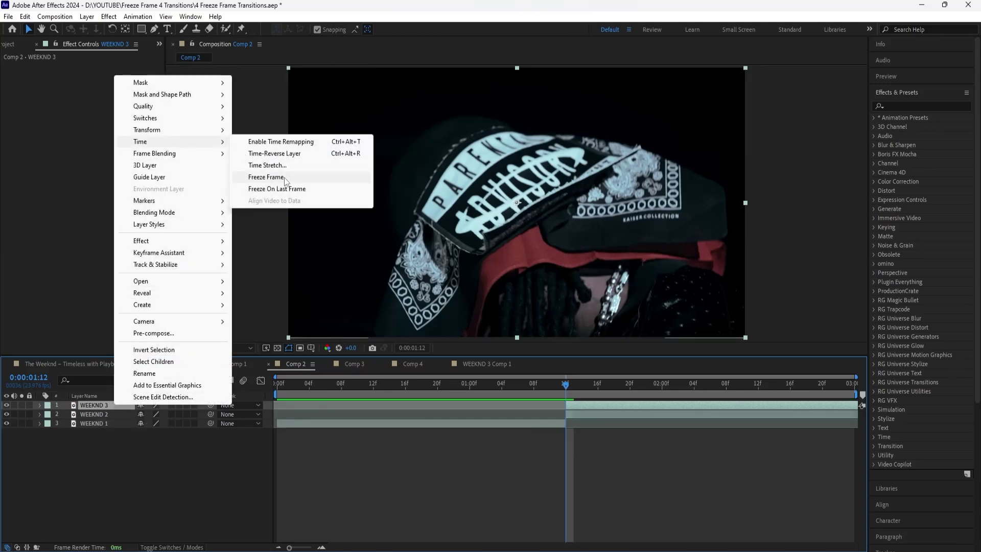
{"action": "left_click", "coordinate": [284, 177]}
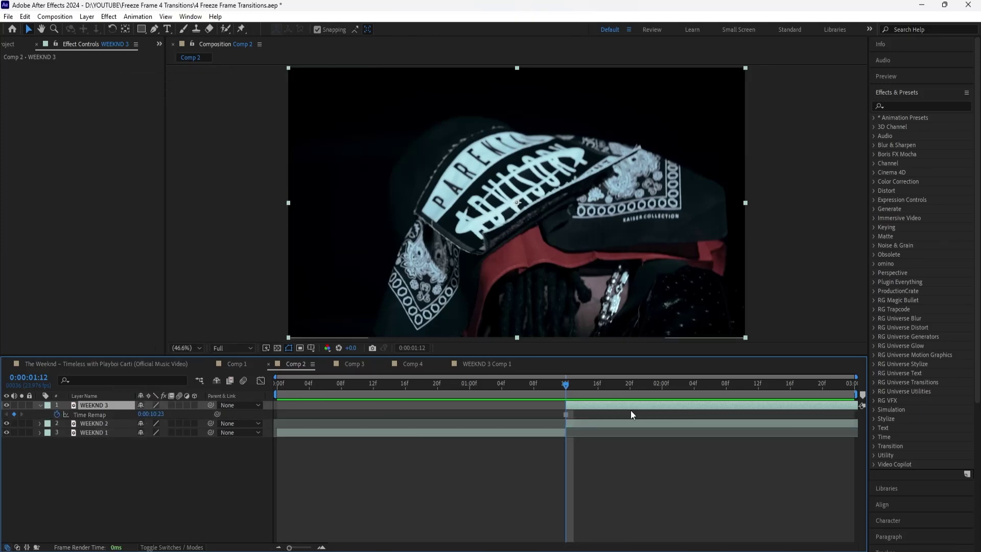
{"action": "left_click_drag", "start_coordinate": [587, 405], "coordinate": [470, 392]}
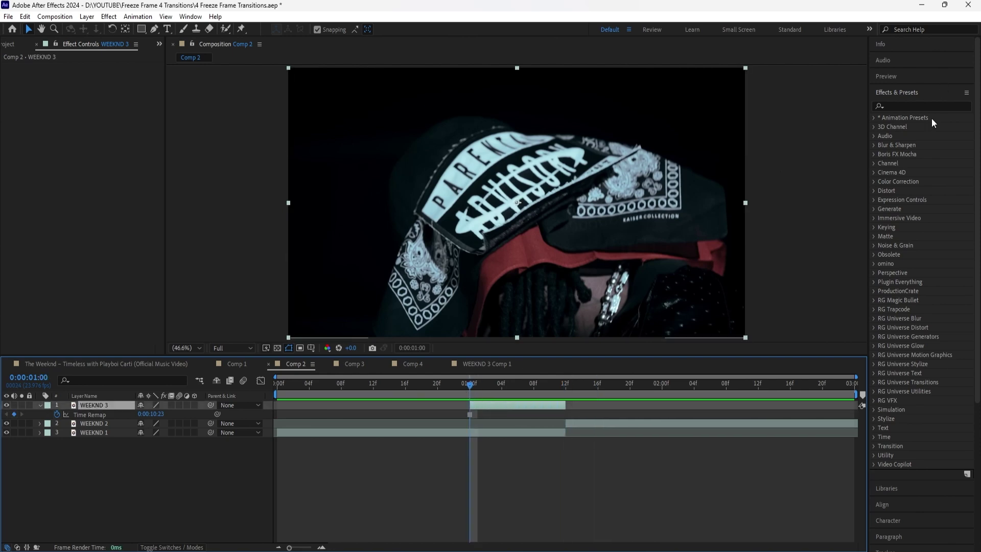
Step: Apply the Curves effect to WEEKND 3 and raise the RGB curve strongly to brighten the dark edges of the cap
{"action": "left_click", "coordinate": [926, 106]}
{"action": "type", "text": "curve"}
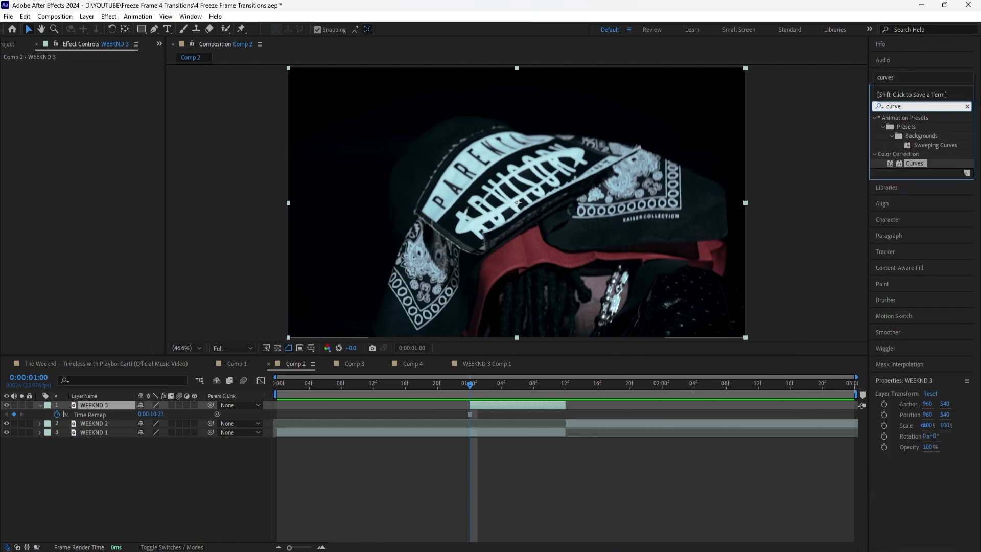
{"action": "type", "text": "s"}
{"action": "left_click_drag", "start_coordinate": [914, 163], "coordinate": [103, 404]}
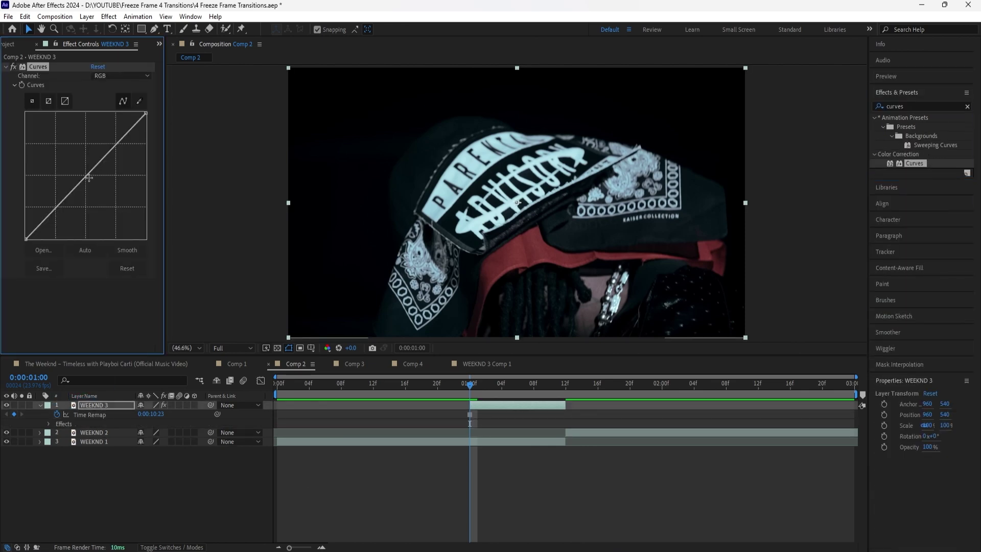
{"action": "left_click_drag", "start_coordinate": [88, 177], "coordinate": [50, 156]}
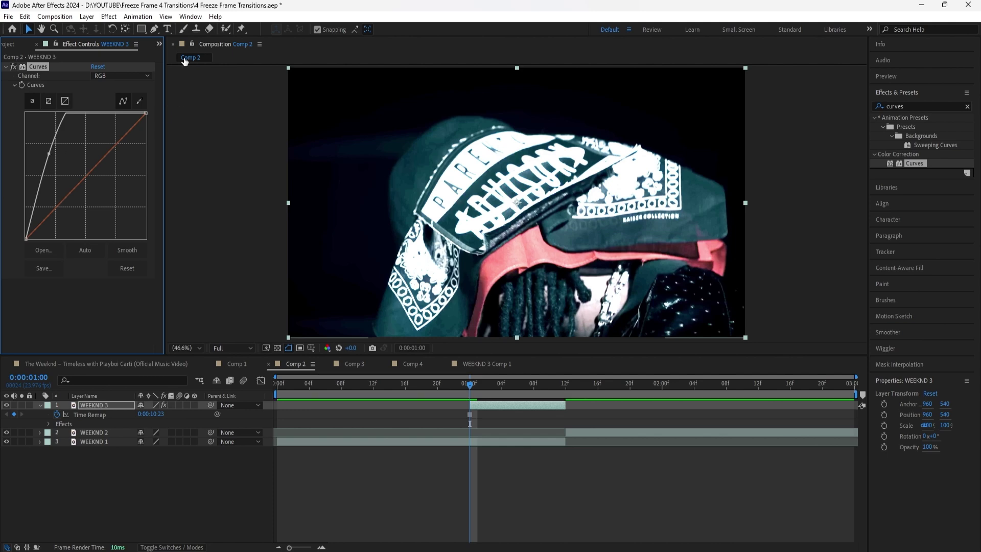
Step: Draw a closed Pen mask on WEEKND 3 around the outline of the cap and its hanging bandana
{"action": "left_click", "coordinate": [155, 29]}
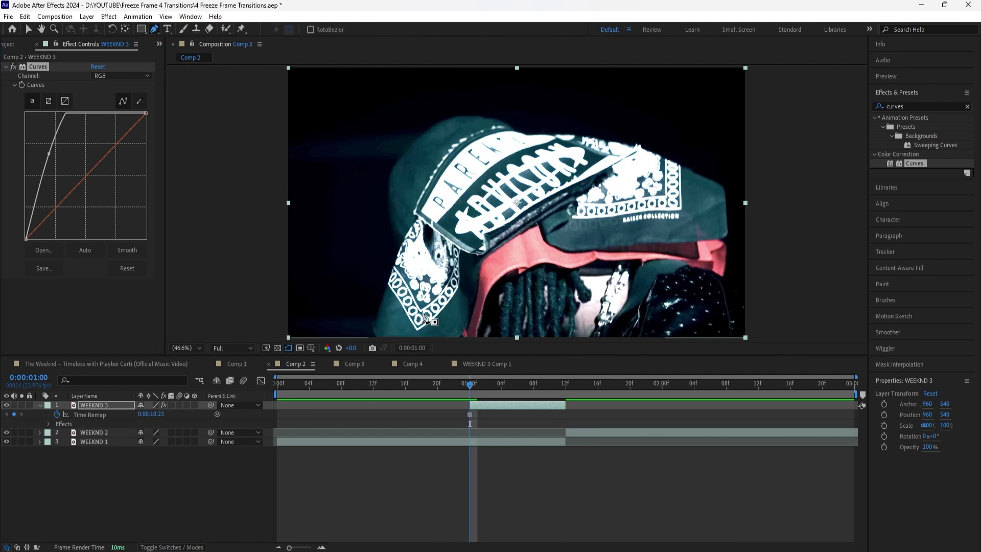
{"action": "key", "text": "slash"}
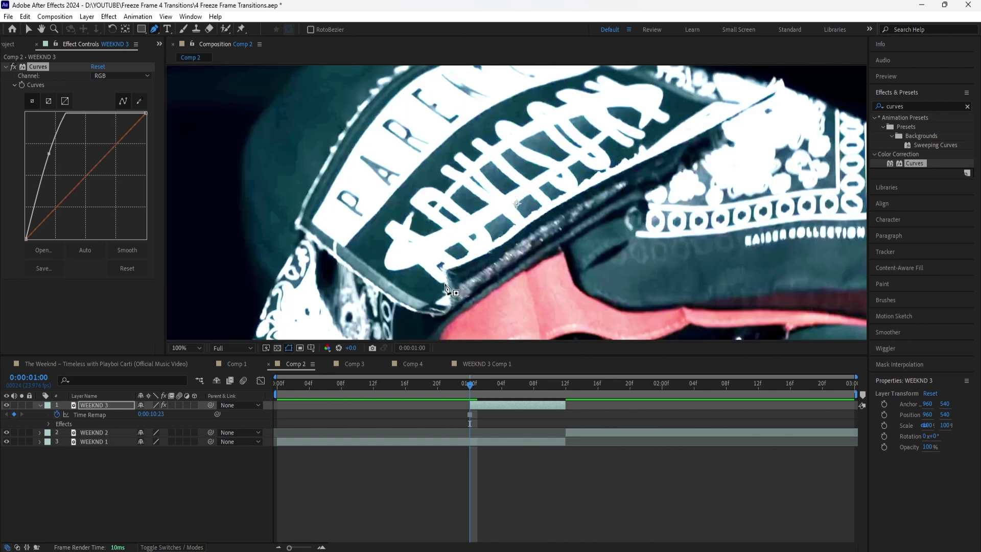
{"action": "key", "text": "alt+slash"}
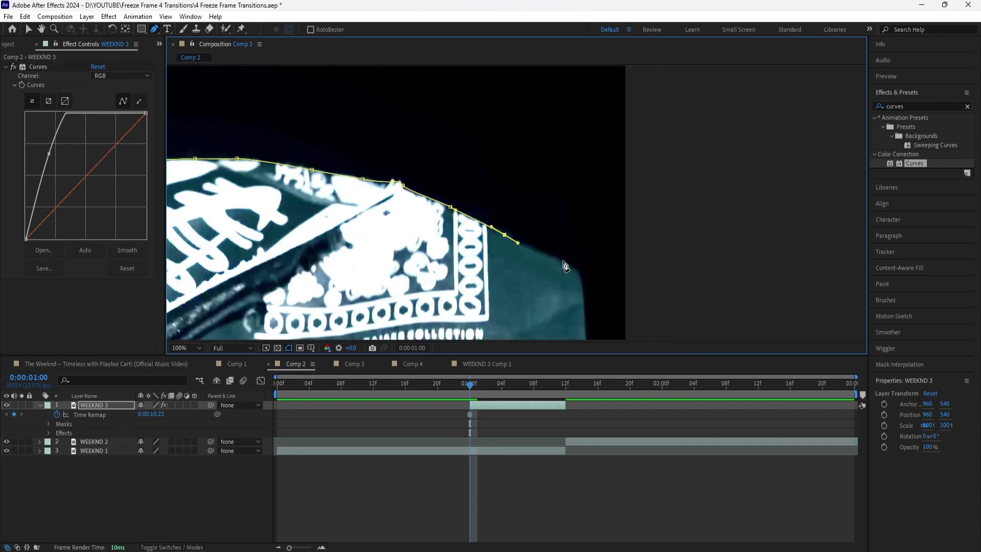
{"action": "key", "text": "alt+slash"}
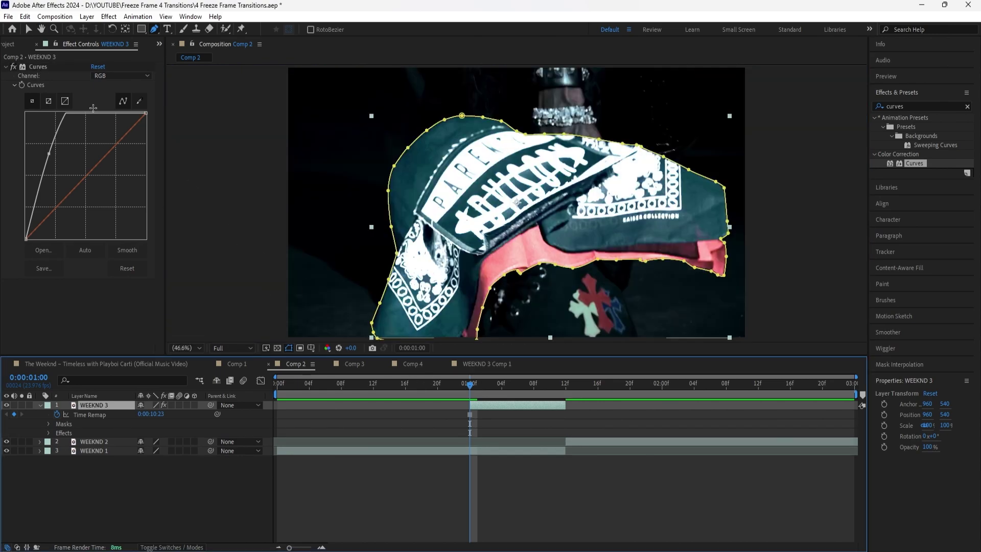
Step: Remove the Curves effect from the masked WEEKND 3 layer and return to the Selection tool
{"action": "left_click", "coordinate": [40, 69]}
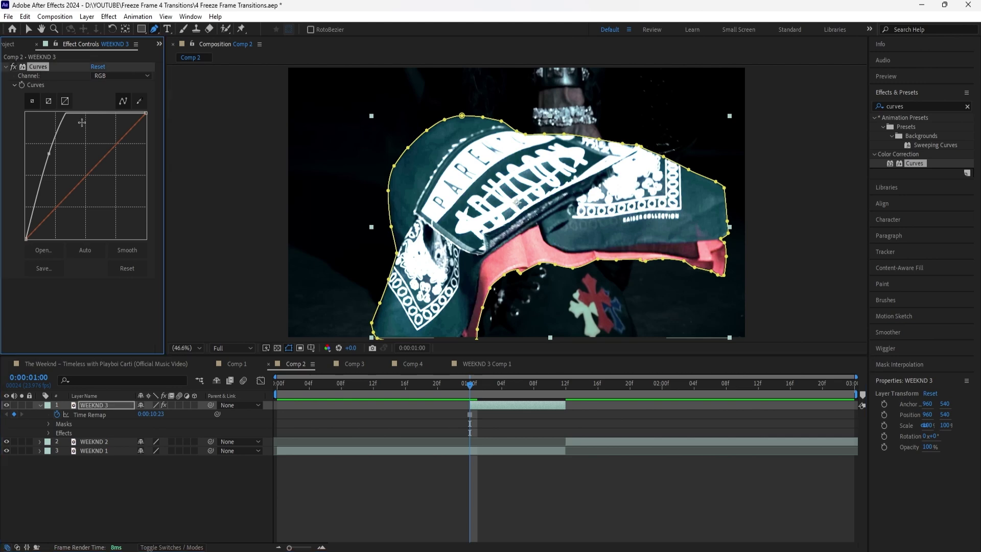
{"action": "key", "text": "Delete"}
{"action": "left_click", "coordinate": [25, 30]}
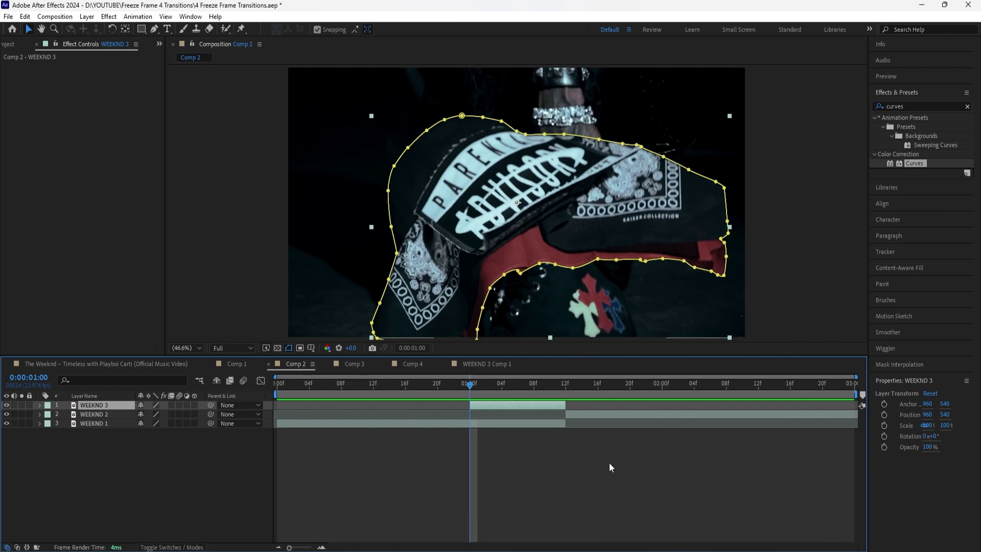
Step: Apply the Distort Transform effect to WEEKND 3 and keyframe its Position, Scale and Rotation at 0:00:01:00
{"action": "left_click", "coordinate": [967, 106]}
{"action": "type", "text": "t"}
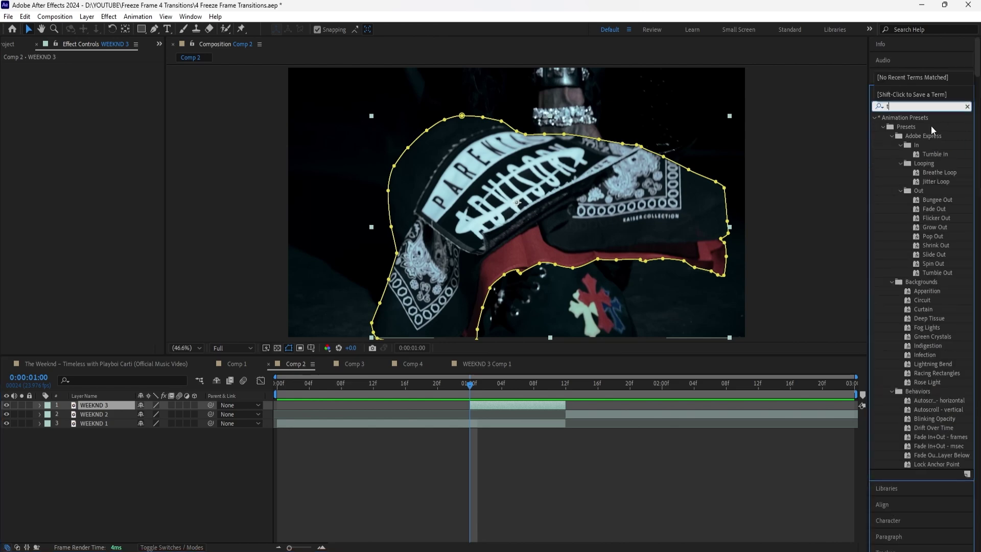
{"action": "type", "text": "ransform"}
{"action": "left_click_drag", "start_coordinate": [917, 181], "coordinate": [512, 405]}
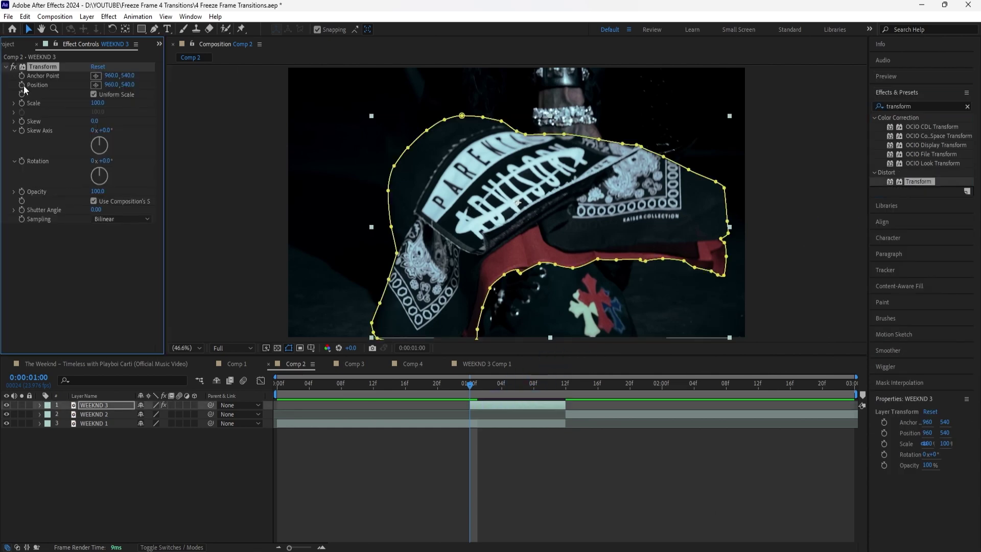
{"action": "left_click", "coordinate": [24, 161]}
{"action": "key", "text": "u"}
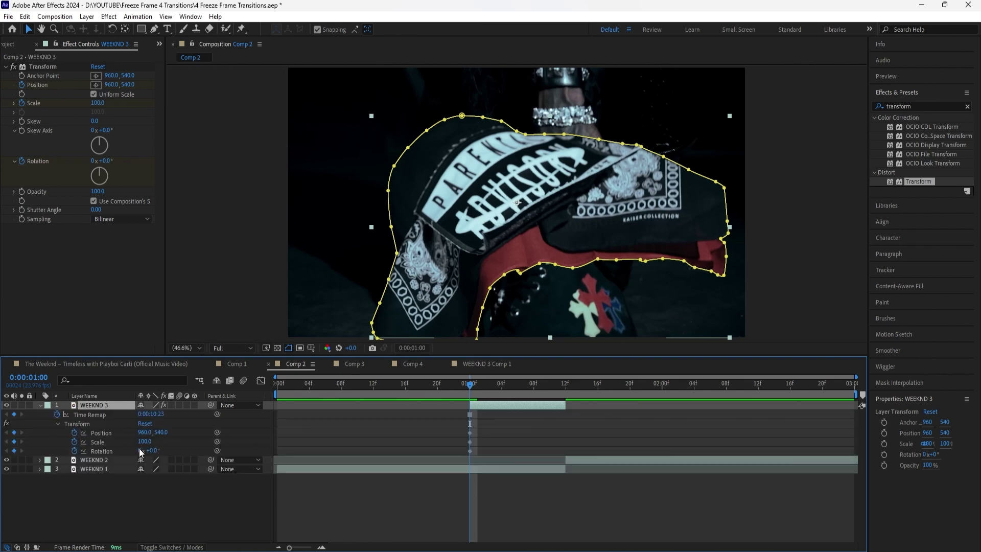
Step: Move WEEKND 3's Transform keyframes to 0:00:01:12 and set the effect's Position to 960, 1479 at 0:00:01:00
{"action": "left_click_drag", "start_coordinate": [481, 431], "coordinate": [565, 434]}
{"action": "left_click", "coordinate": [252, 449]}
{"action": "left_click_drag", "start_coordinate": [167, 433], "coordinate": [583, 469]}
{"action": "left_click", "coordinate": [170, 498]}
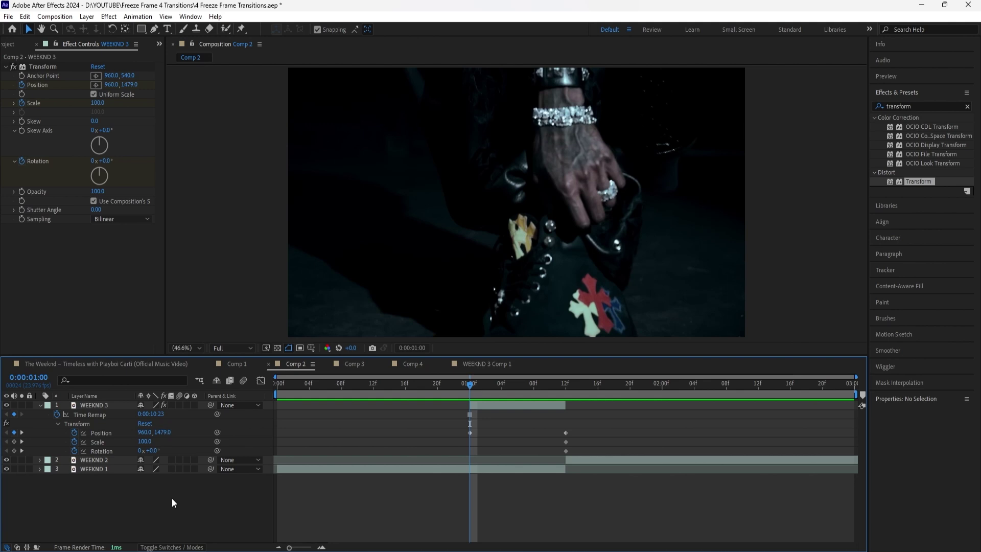
Step: At 0:00:01:00, set WEEKND 3's Transform effect Rotation to -2 full turns and its Scale to 0
{"action": "left_click", "coordinate": [139, 450]}
{"action": "type", "text": "-2"}
{"action": "key", "text": "Return"}
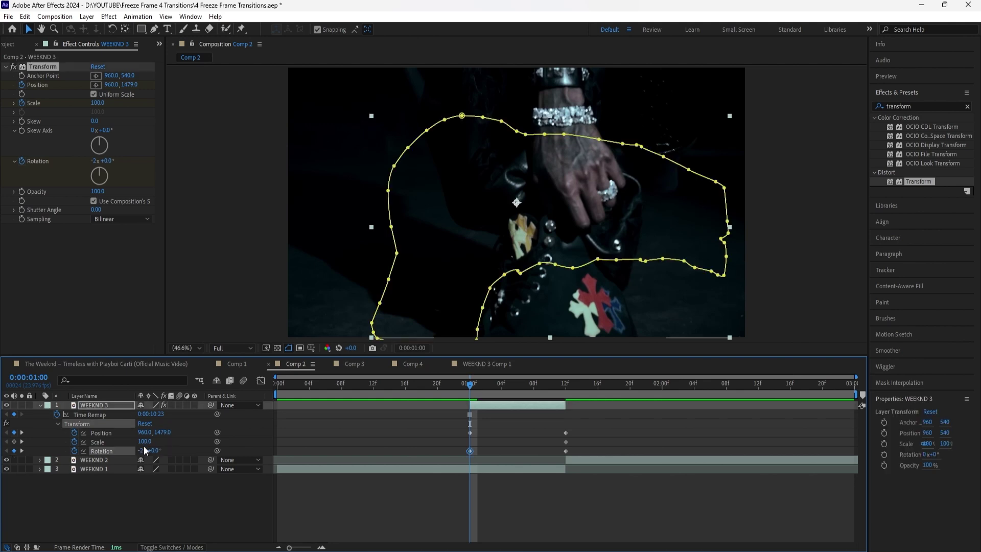
{"action": "left_click", "coordinate": [145, 441]}
{"action": "type", "text": "0"}
{"action": "key", "text": "Return"}
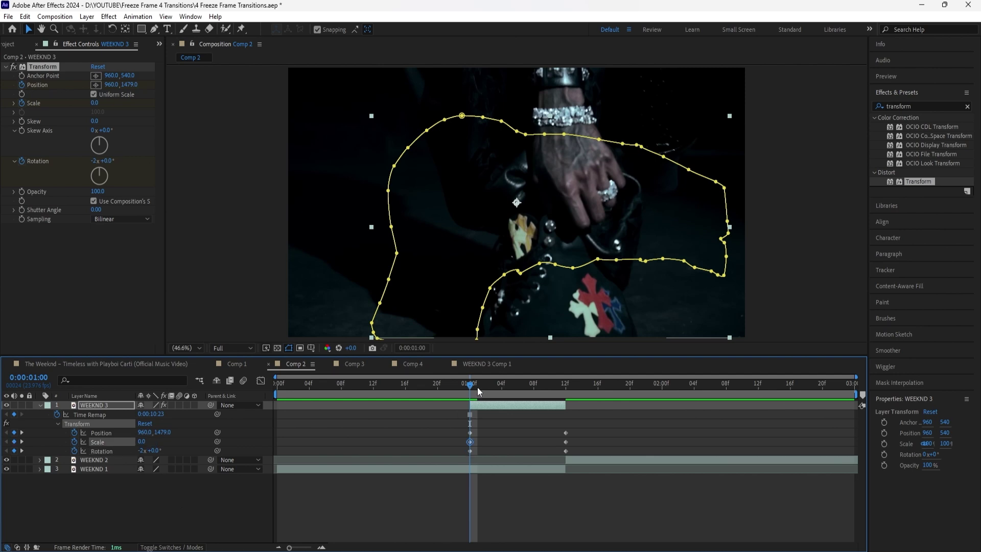
Step: At 0:00:01:06, set the Position of WEEKND 3's Transform effect to 960, -58.5
{"action": "left_click_drag", "start_coordinate": [473, 386], "coordinate": [517, 384]}
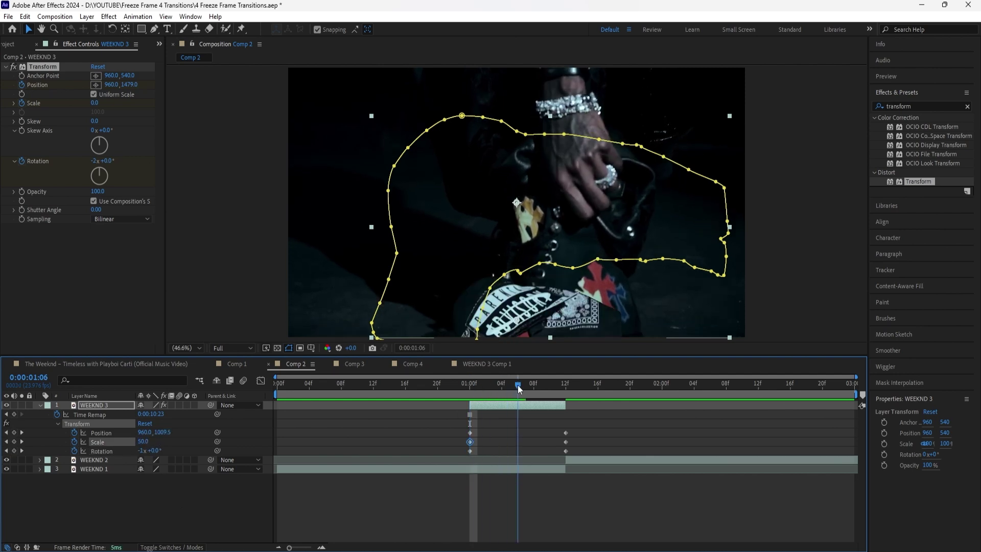
{"action": "left_click", "coordinate": [188, 503]}
{"action": "left_click_drag", "start_coordinate": [162, 432], "coordinate": [32, 341]}
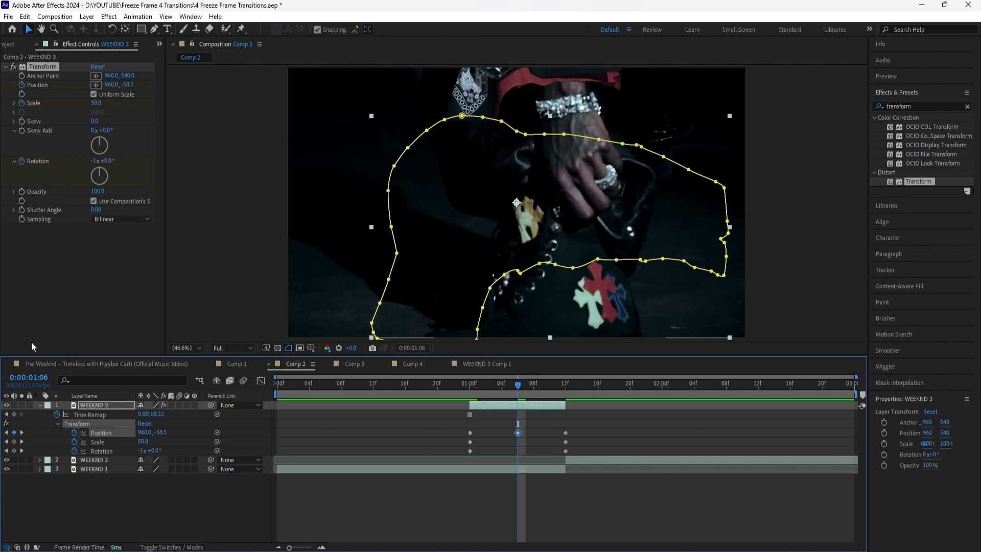
Step: Apply Easy Ease to all of WEEKND 3's Transform keyframes and enable motion blur for the layer
{"action": "left_click_drag", "start_coordinate": [455, 427], "coordinate": [571, 454]}
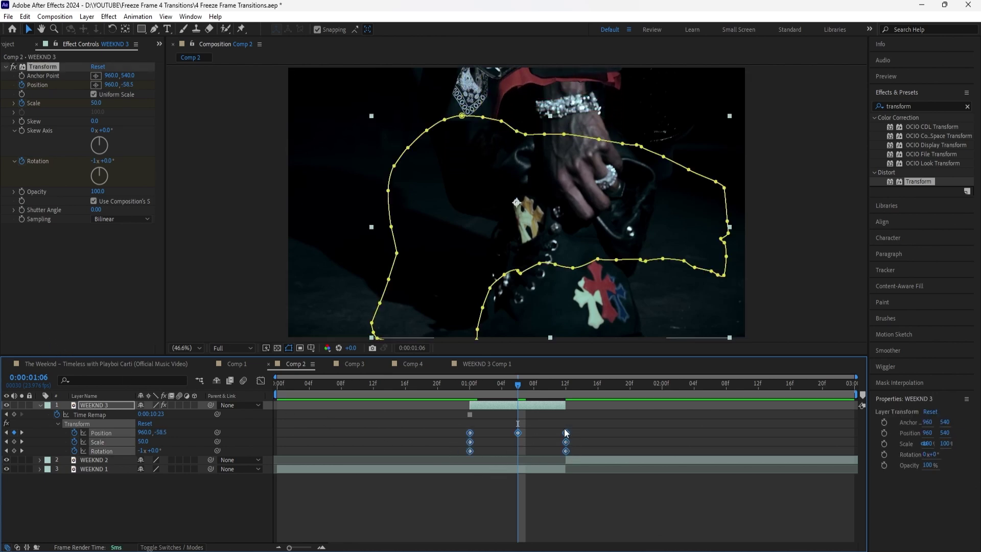
{"action": "right_click", "coordinate": [565, 433]}
{"action": "mouse_move", "coordinate": [624, 423]}
{"action": "left_click", "coordinate": [756, 448]}
{"action": "left_click", "coordinate": [179, 404]}
Step: Play back Comp 2 to check the spinning cap transition
{"action": "left_click_drag", "start_coordinate": [474, 385], "coordinate": [430, 408]}
{"action": "key", "text": "space"}
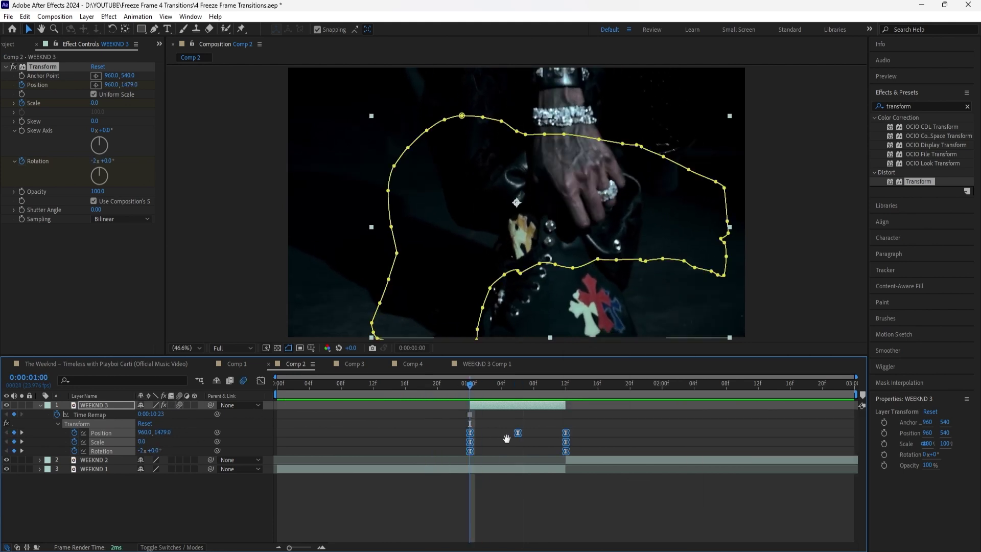
{"action": "key", "text": "space"}
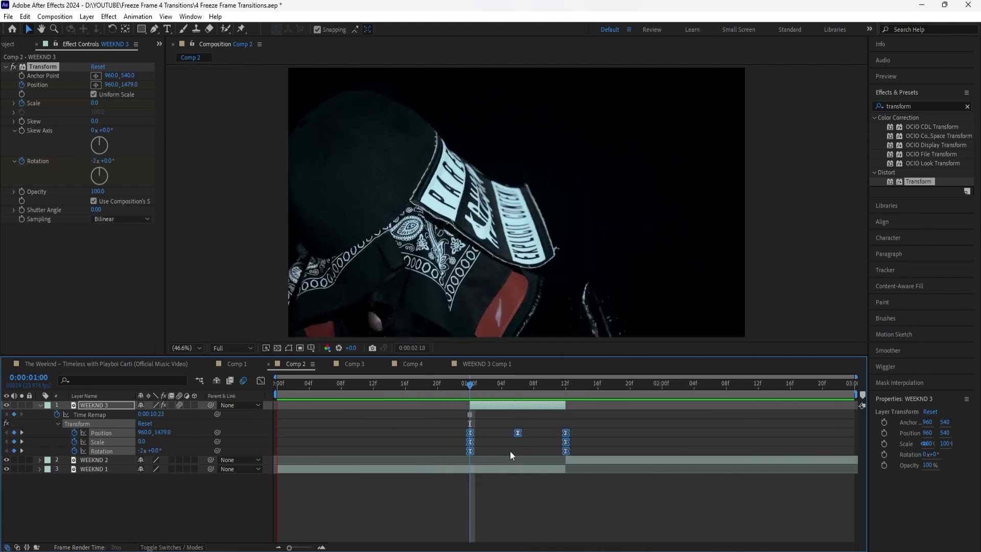
{"action": "key", "text": "space"}
Step: Deselect everything and play back the two clips in Comp 3 from the start
{"action": "key", "text": "F2"}
{"action": "left_click_drag", "start_coordinate": [550, 388], "coordinate": [244, 390]}
{"action": "key", "text": "space"}
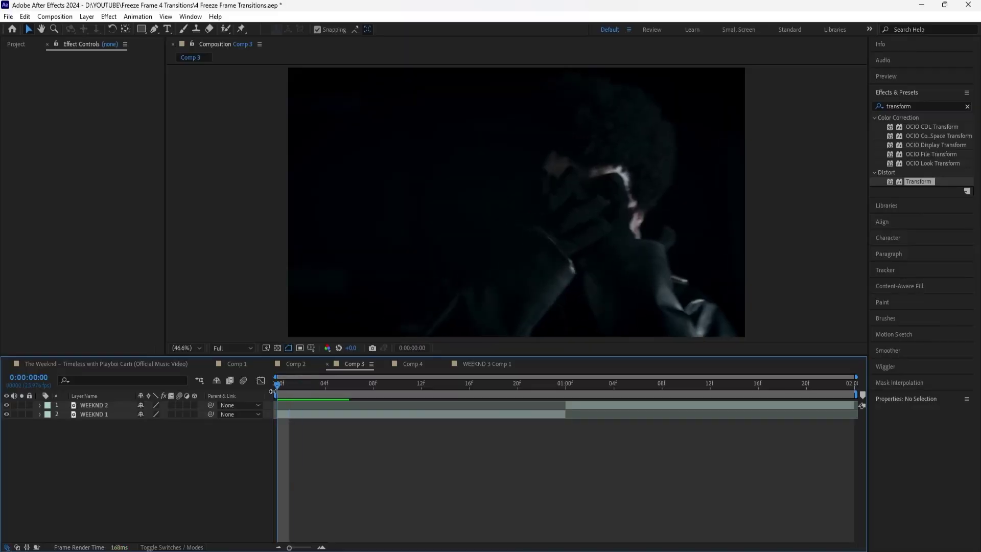
{"action": "key", "text": "space"}
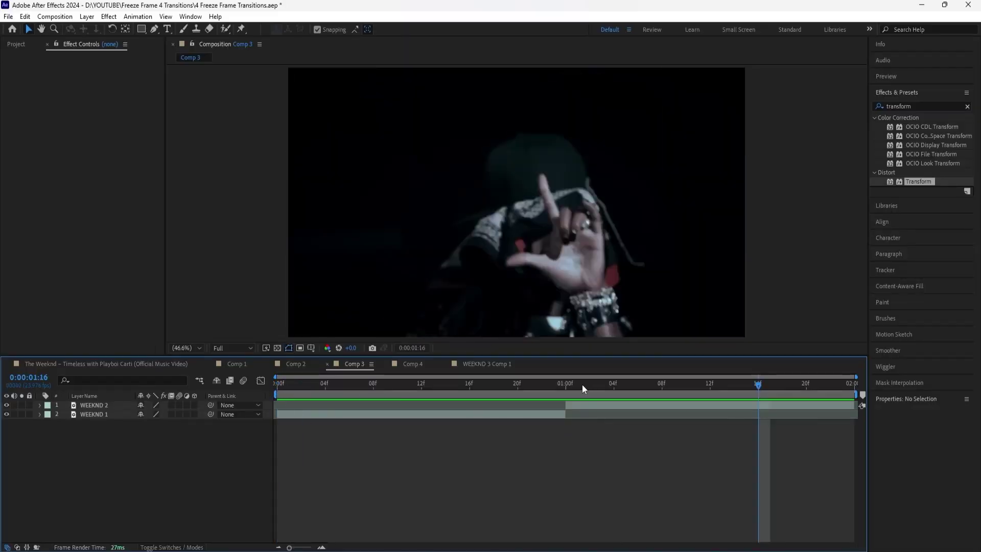
Step: Duplicate the WEEKND 2 layer in Comp 3 with the time set to the cut at 0:00:01:00
{"action": "left_click", "coordinate": [566, 384]}
{"action": "left_click", "coordinate": [107, 405]}
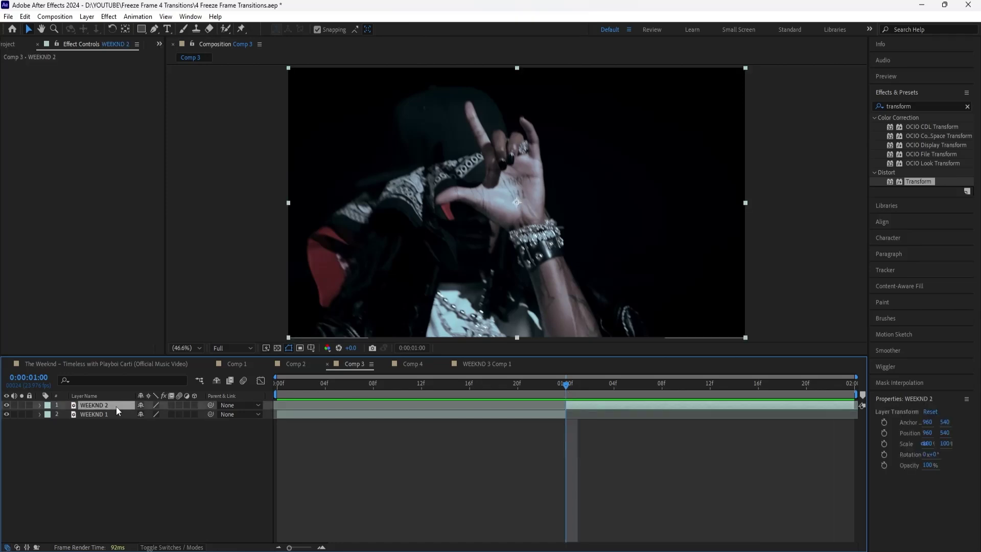
{"action": "key", "text": "ctrl+d"}
Step: Freeze the WEEKND 3 copy on its 0:00:01:00 frame and place it, shortened to six frames, from 0:00:00:18 to 0:00:01:00
{"action": "right_click", "coordinate": [116, 406]}
{"action": "mouse_move", "coordinate": [217, 147]}
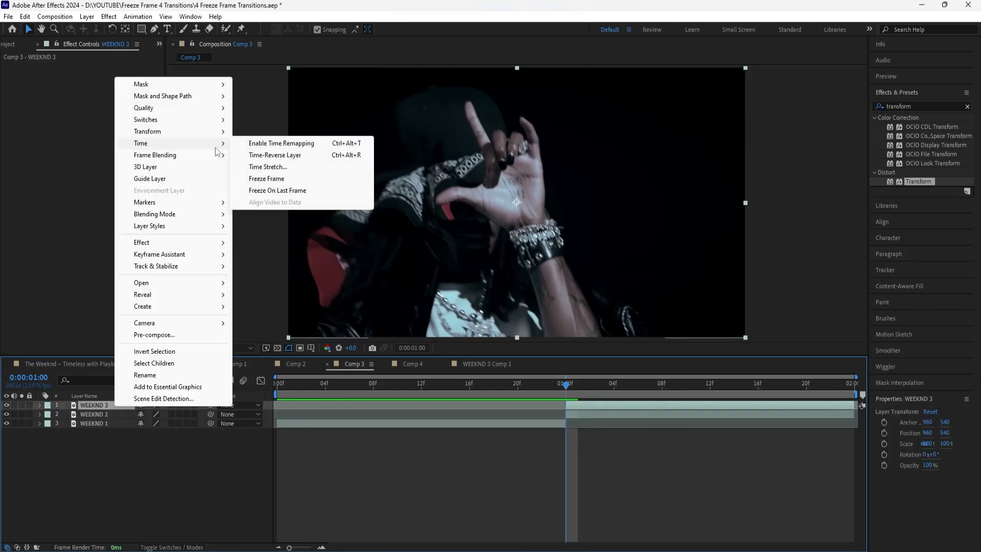
{"action": "left_click", "coordinate": [286, 178]}
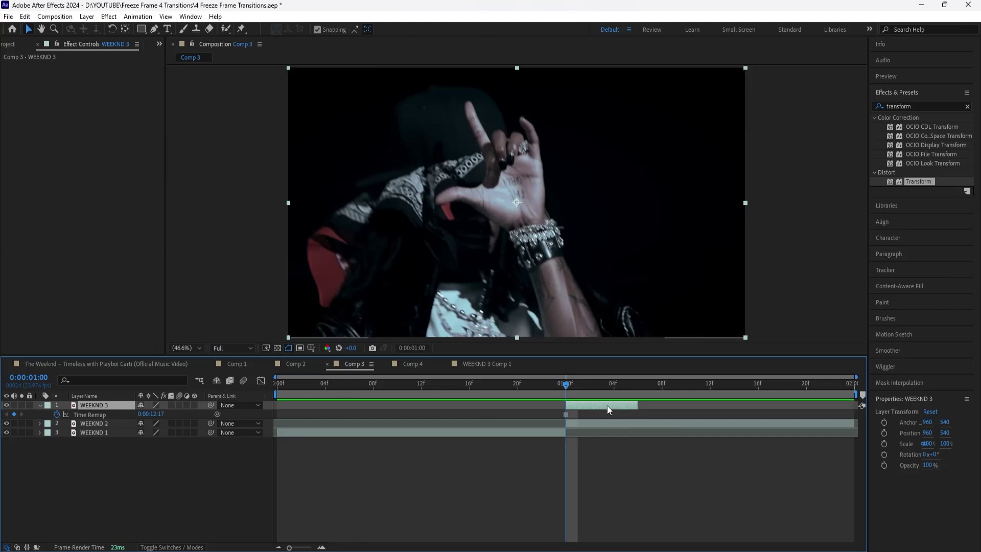
{"action": "left_click_drag", "start_coordinate": [617, 405], "coordinate": [494, 385]}
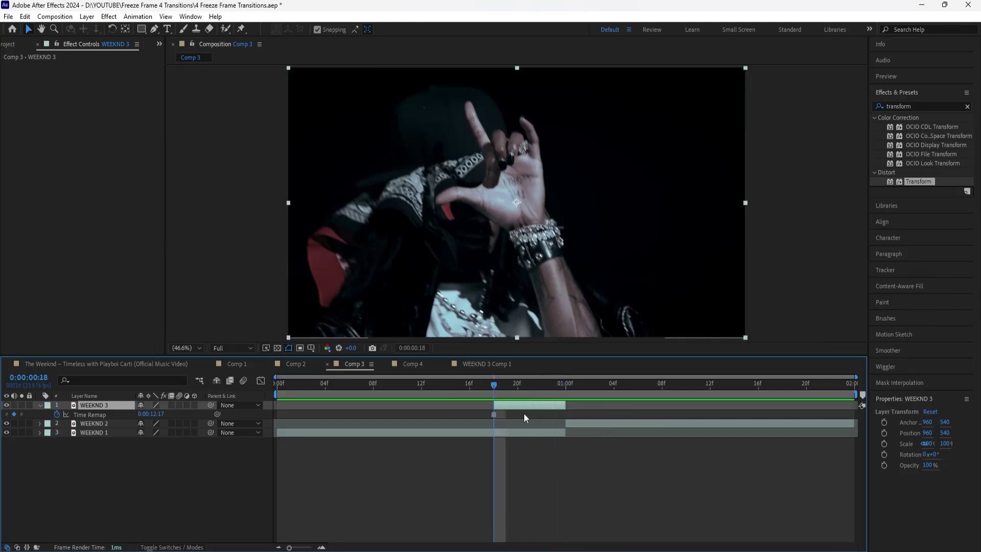
Step: Apply the Curves effect to WEEKND 3 and raise the RGB curve strongly to brighten the figure for masking
{"action": "left_click", "coordinate": [967, 106]}
{"action": "left_click", "coordinate": [938, 93]}
{"action": "left_click", "coordinate": [938, 94]}
{"action": "left_click", "coordinate": [931, 105]}
{"action": "type", "text": "curves"}
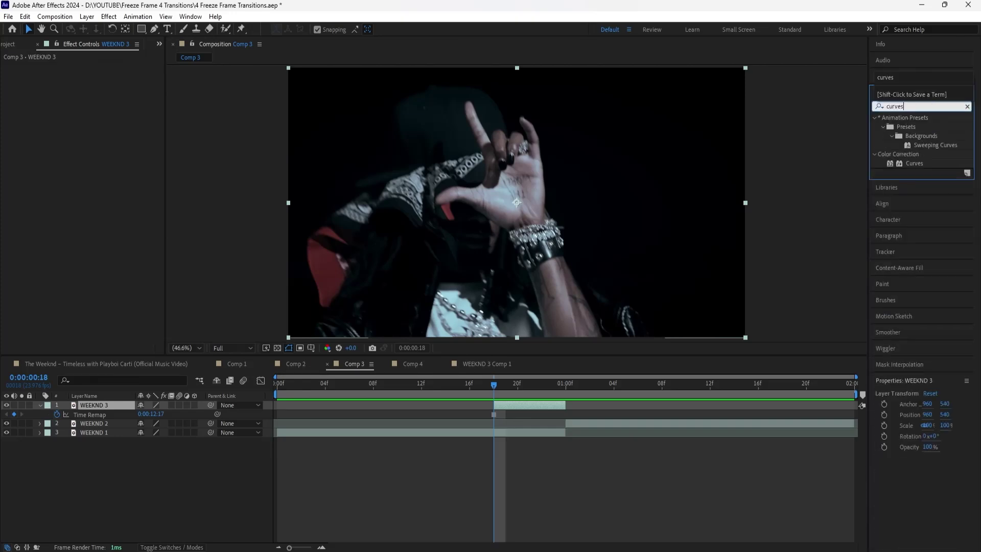
{"action": "double_click", "coordinate": [914, 164]}
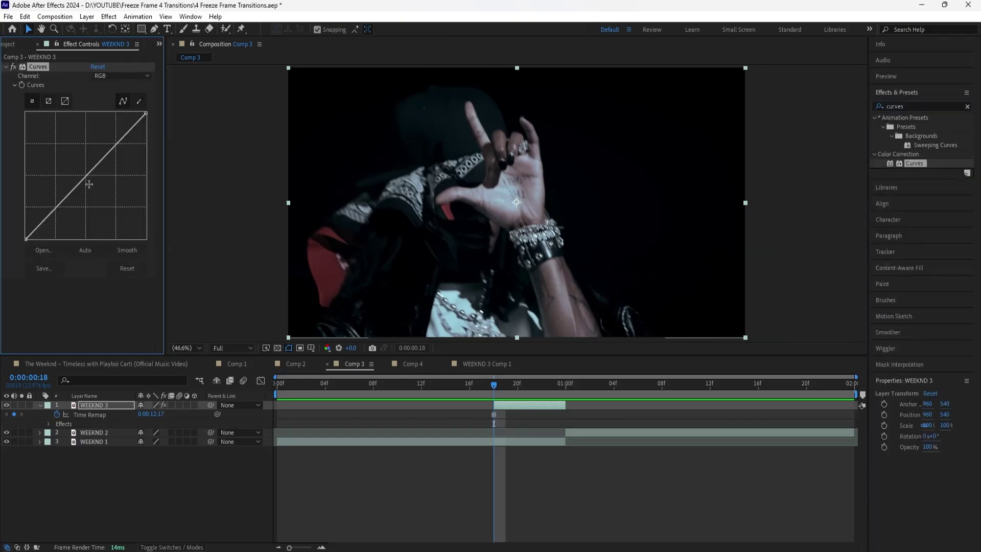
{"action": "left_click_drag", "start_coordinate": [88, 177], "coordinate": [54, 151]}
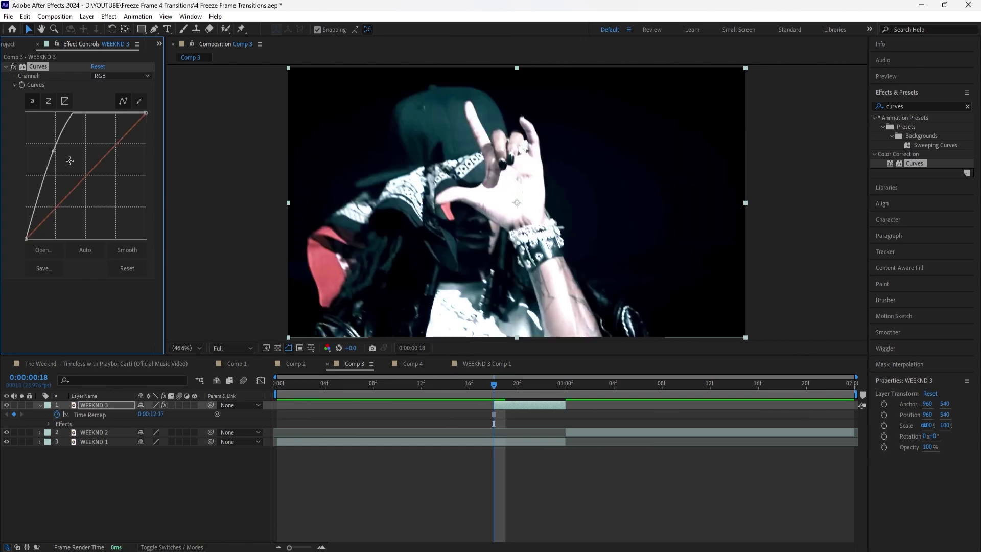
Step: Trace a Pen tool mask around the capped figure and raised hand on WEEKND 3, and remove the layer's Curves effect
{"action": "left_click", "coordinate": [155, 30]}
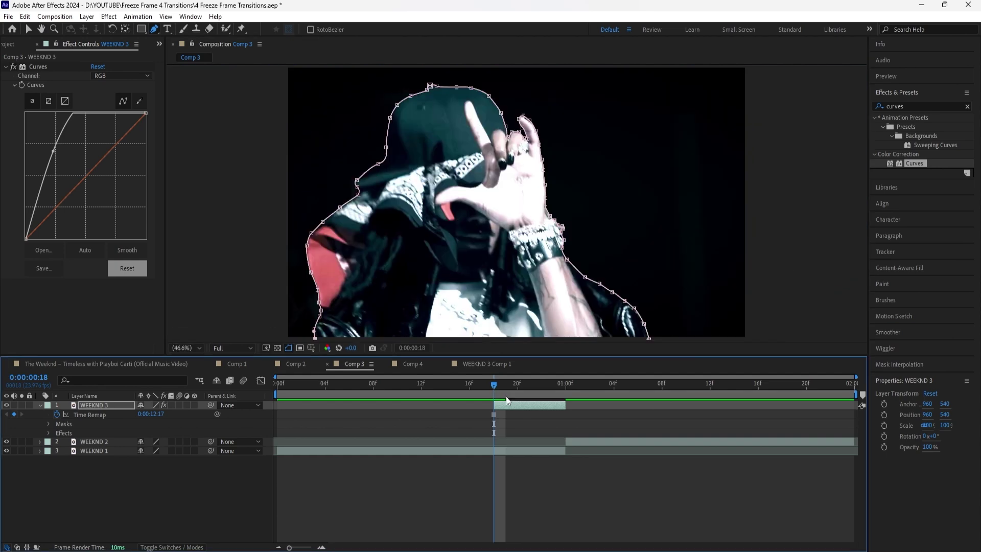
{"action": "left_click", "coordinate": [519, 407]}
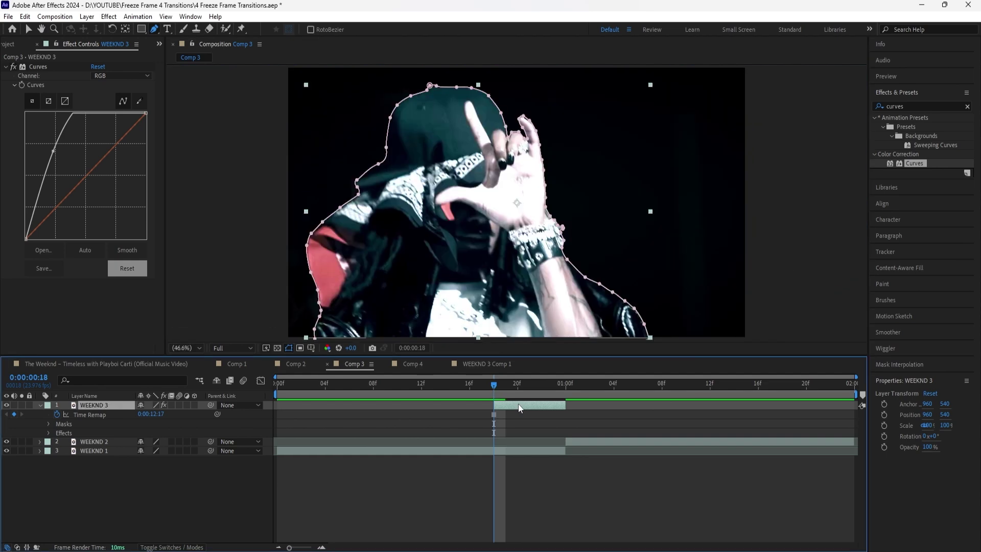
{"action": "left_click", "coordinate": [39, 66]}
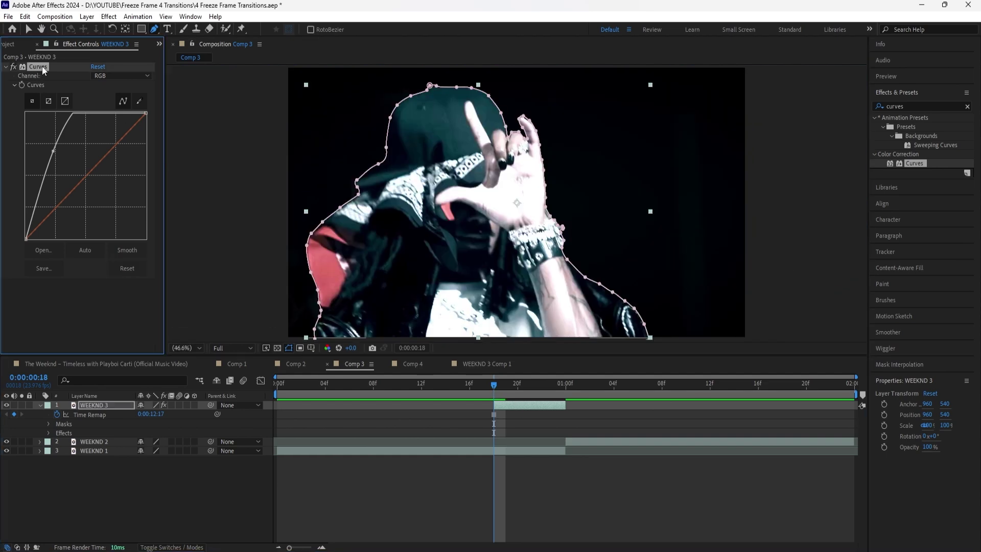
{"action": "key", "text": "Delete"}
{"action": "left_click", "coordinate": [31, 30]}
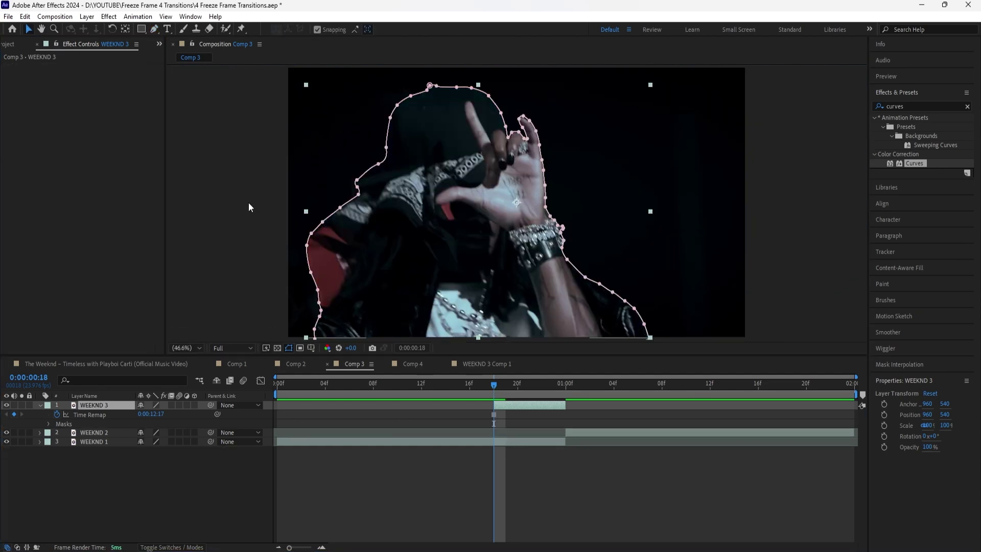
Step: Keyframe WEEKND 3's Position at 960, 540 at 0:00:01:00 and at 960, 1608 at 0:00:00:18
{"action": "left_click", "coordinate": [519, 406]}
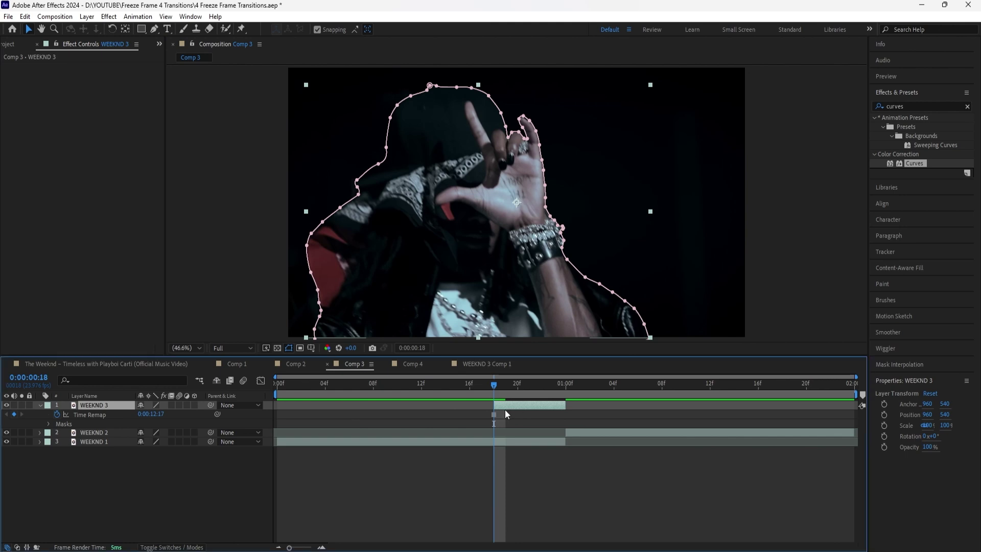
{"action": "key", "text": "alt+shift+p"}
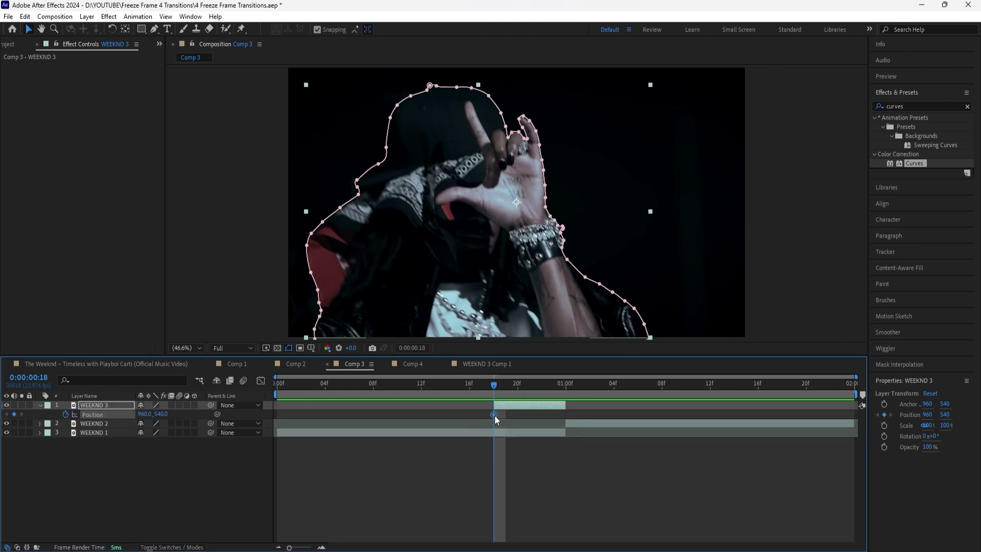
{"action": "left_click_drag", "start_coordinate": [495, 415], "coordinate": [565, 416]}
{"action": "left_click_drag", "start_coordinate": [164, 414], "coordinate": [480, 412]}
Step: Apply Easy Ease to WEEKND 3's two Position keyframes and turn on motion blur for the layer
{"action": "right_click", "coordinate": [565, 415]}
{"action": "mouse_move", "coordinate": [629, 415]}
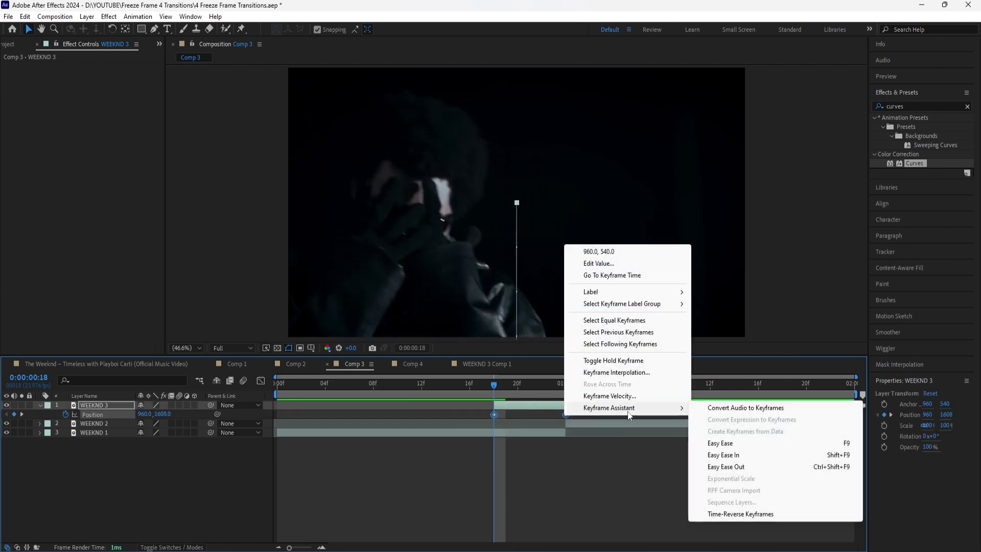
{"action": "left_click", "coordinate": [720, 443]}
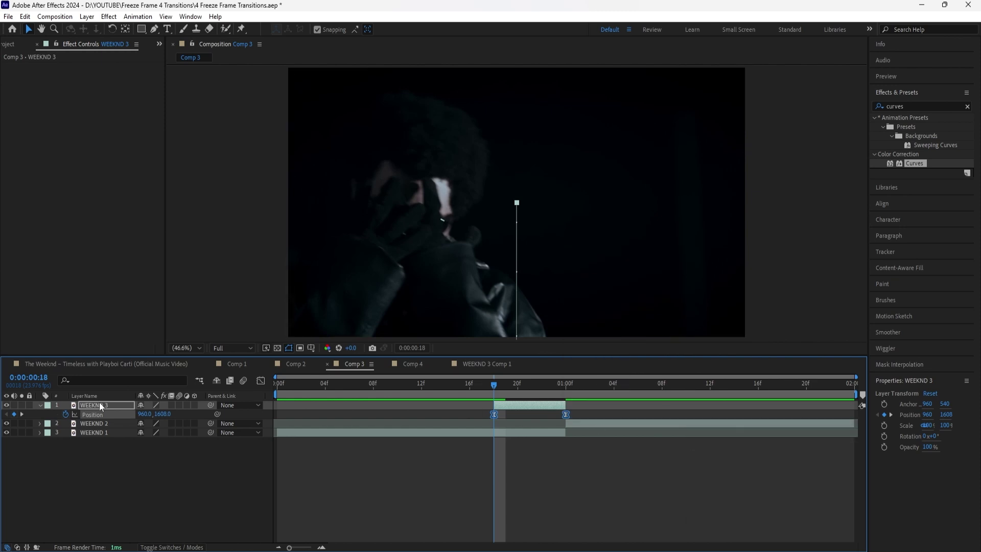
{"action": "left_click", "coordinate": [179, 405]}
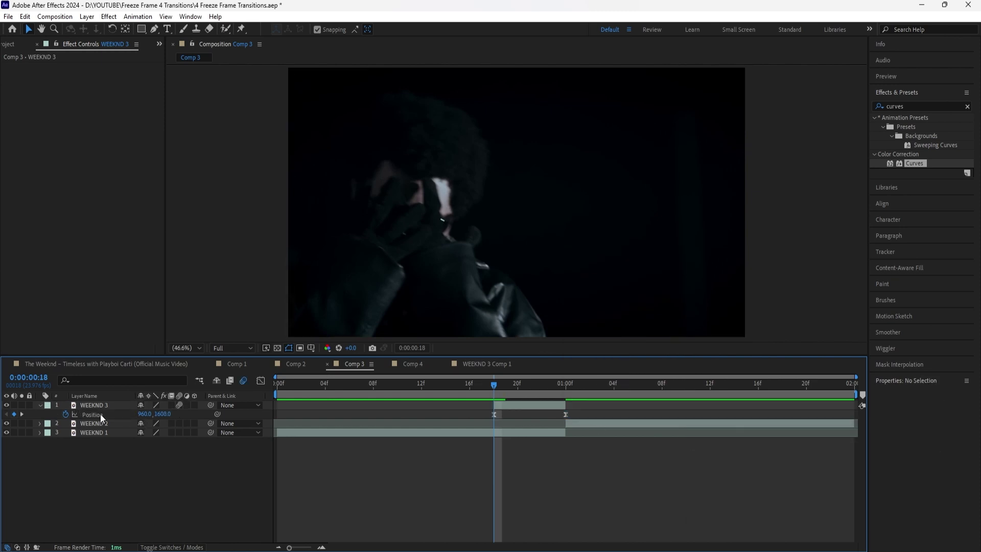
Step: Reshape WEEKND 3's Position speed graph into a sharp early peak with a long ease-out, and preview the motion
{"action": "left_click", "coordinate": [260, 382]}
{"action": "left_click_drag", "start_coordinate": [566, 524], "coordinate": [527, 516]}
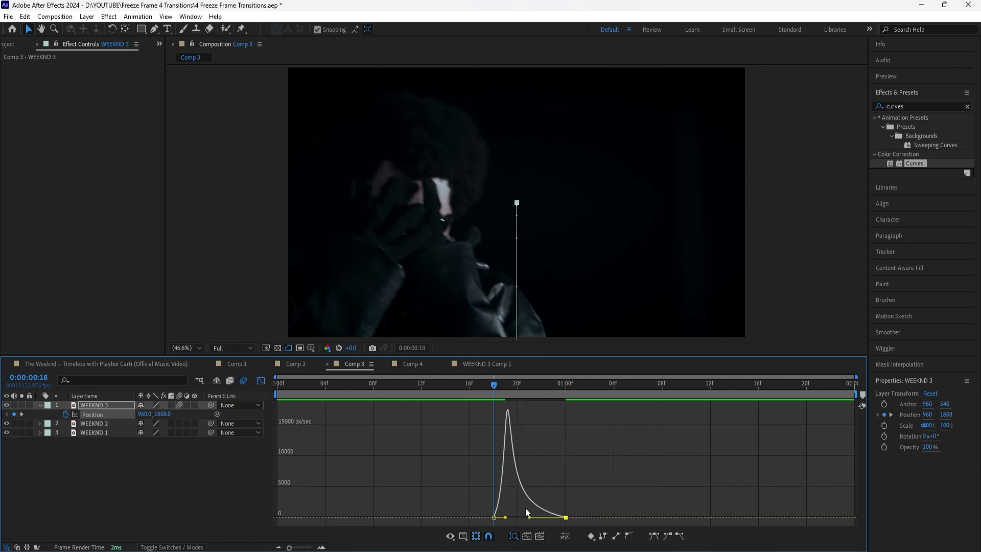
{"action": "left_click", "coordinate": [261, 380]}
{"action": "left_click", "coordinate": [385, 384]}
{"action": "key", "text": "space"}
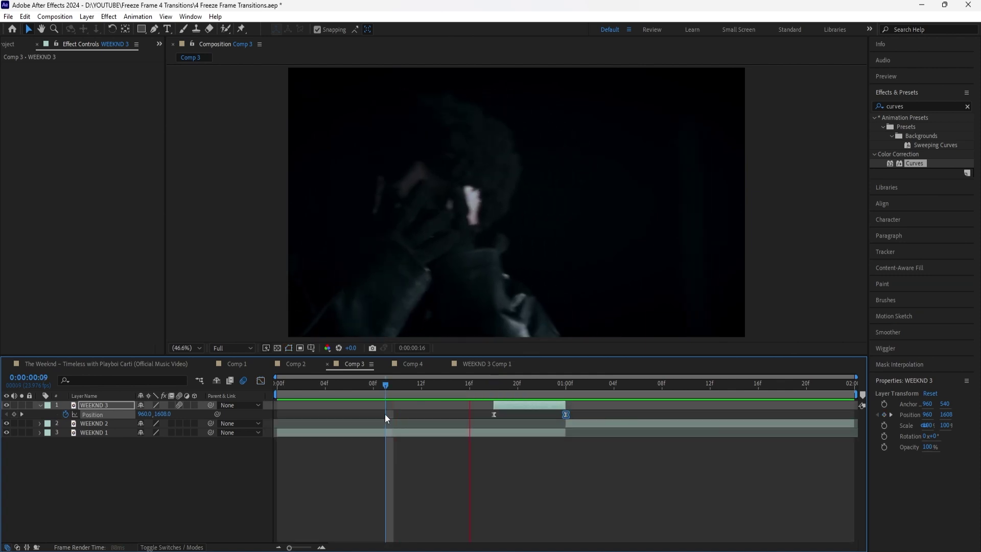
Step: Reset WEEKND 3's Position keyframe at 0:00:00:18 to its default of 960, 540
{"action": "left_click_drag", "start_coordinate": [386, 384], "coordinate": [489, 402]}
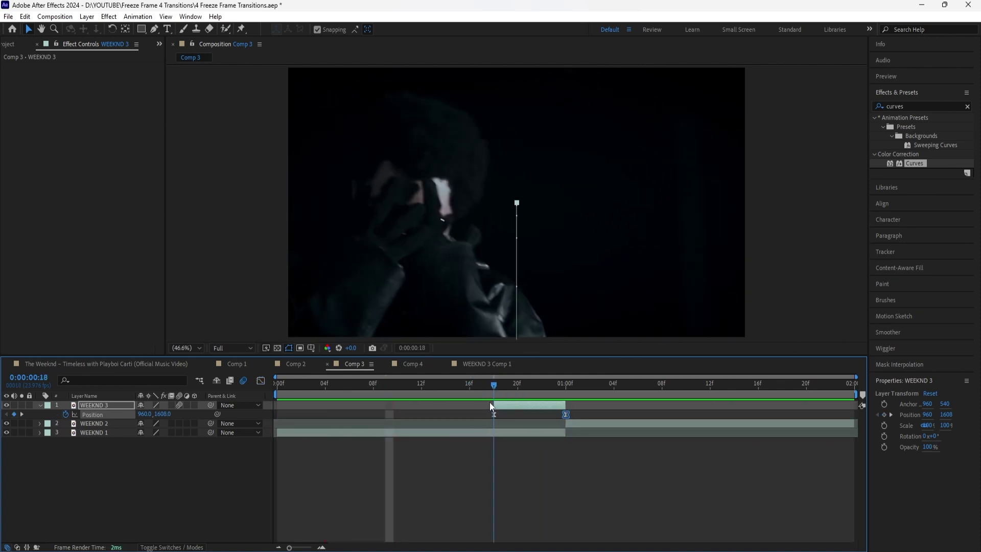
{"action": "left_click", "coordinate": [494, 415]}
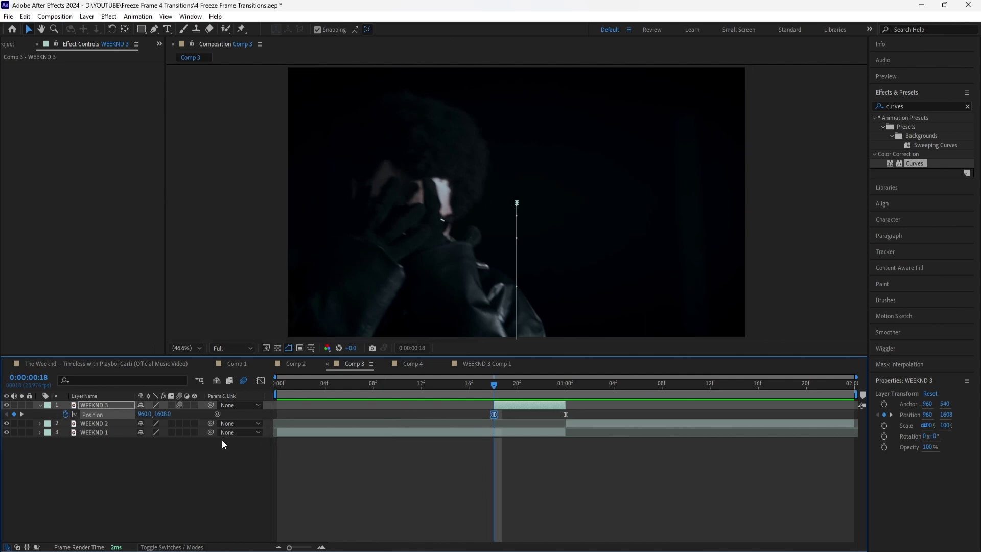
{"action": "left_click", "coordinate": [100, 414]}
{"action": "left_click", "coordinate": [514, 416]}
{"action": "left_click", "coordinate": [494, 414]}
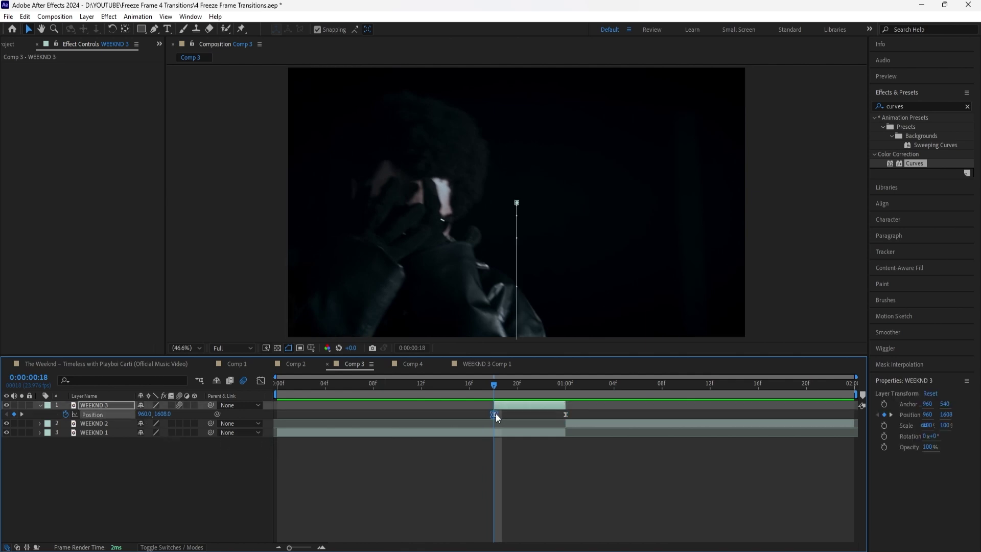
{"action": "right_click", "coordinate": [111, 418]}
{"action": "left_click", "coordinate": [153, 347]}
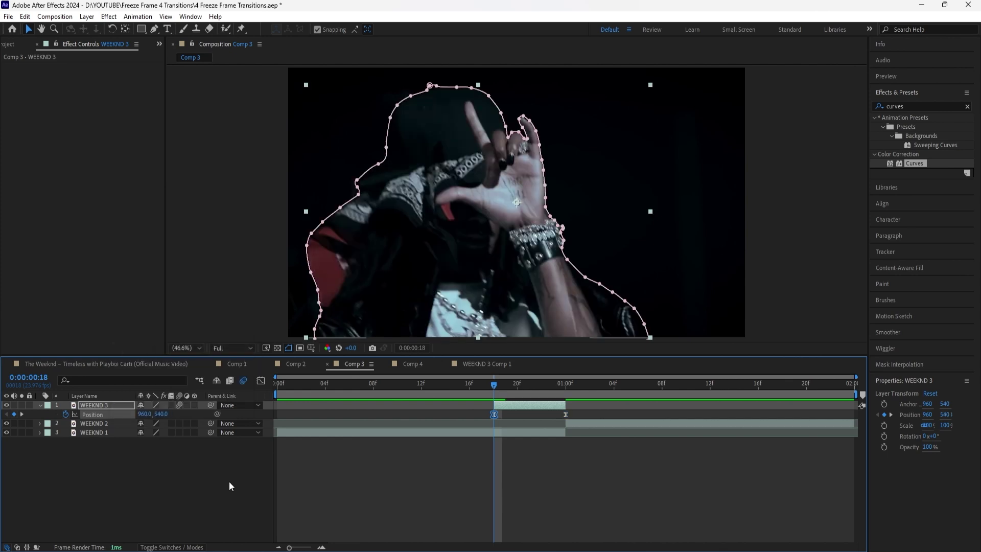
Step: Set WEEKND 3's Position at 0:00:00:18 to -653, 540 so the figure enters horizontally from outside the frame
{"action": "left_click", "coordinate": [144, 414]}
{"action": "type", "text": "644"}
{"action": "key", "text": "Return"}
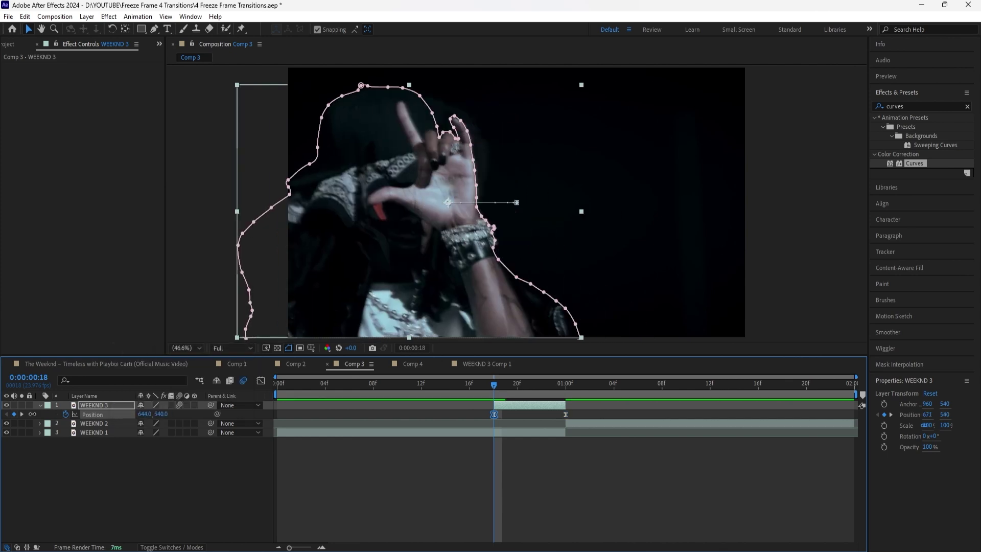
{"action": "left_click_drag", "start_coordinate": [32, 414], "coordinate": [1, 415]}
{"action": "left_click_drag", "start_coordinate": [144, 415], "coordinate": [1, 438]}
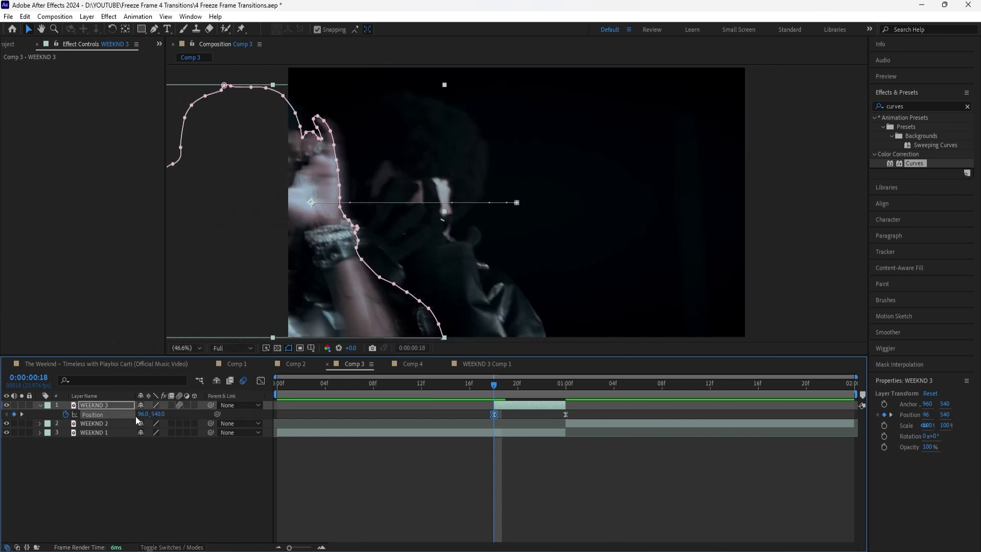
Step: Play back Comp 3's horizontal slide-in transition and the unedited clips in Comp 4
{"action": "key", "text": "space"}
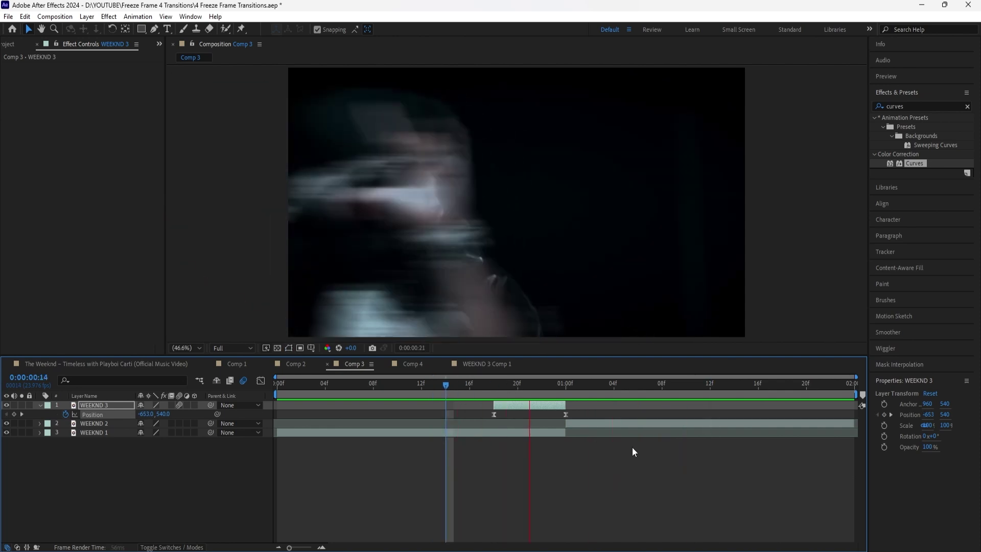
{"action": "left_click_drag", "start_coordinate": [497, 389], "coordinate": [351, 400]}
{"action": "key", "text": "space"}
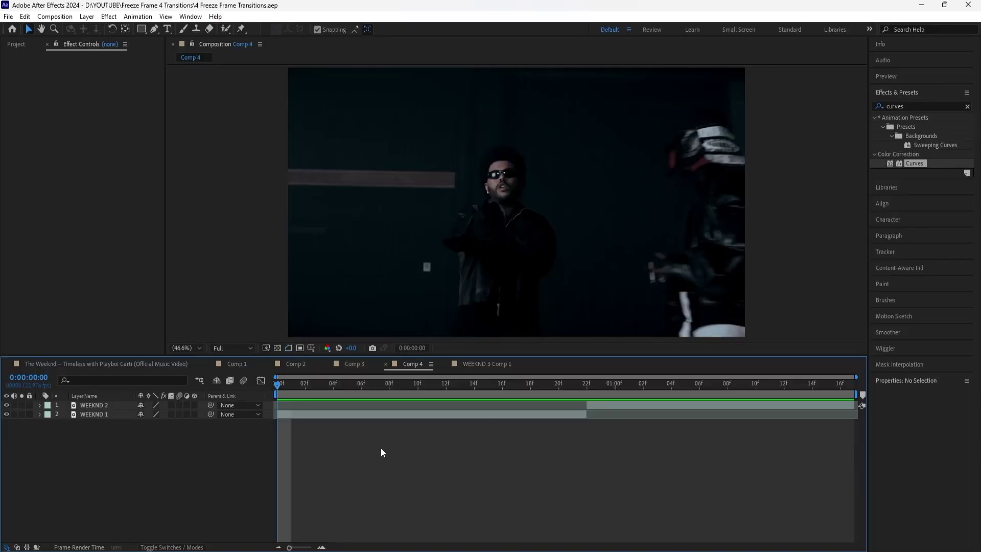
{"action": "key", "text": "space"}
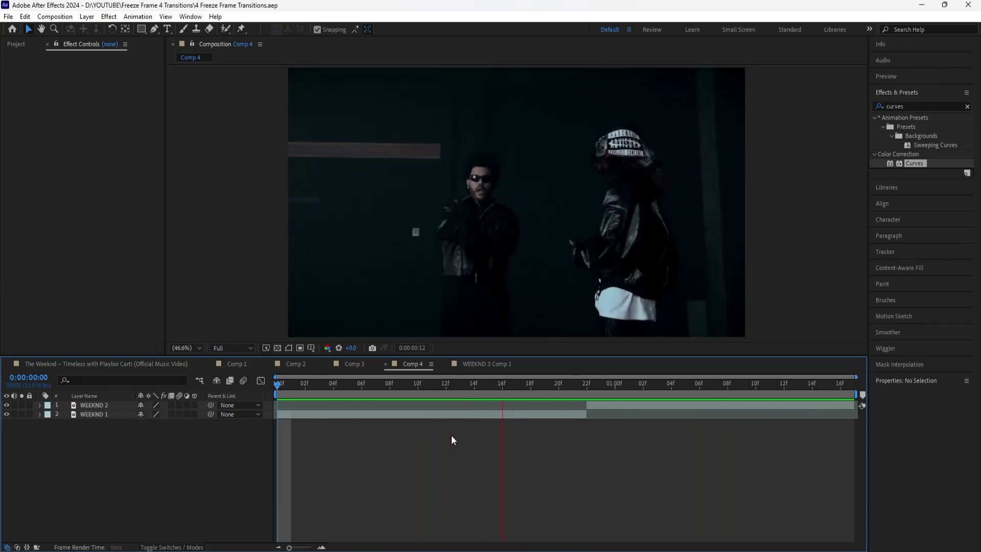
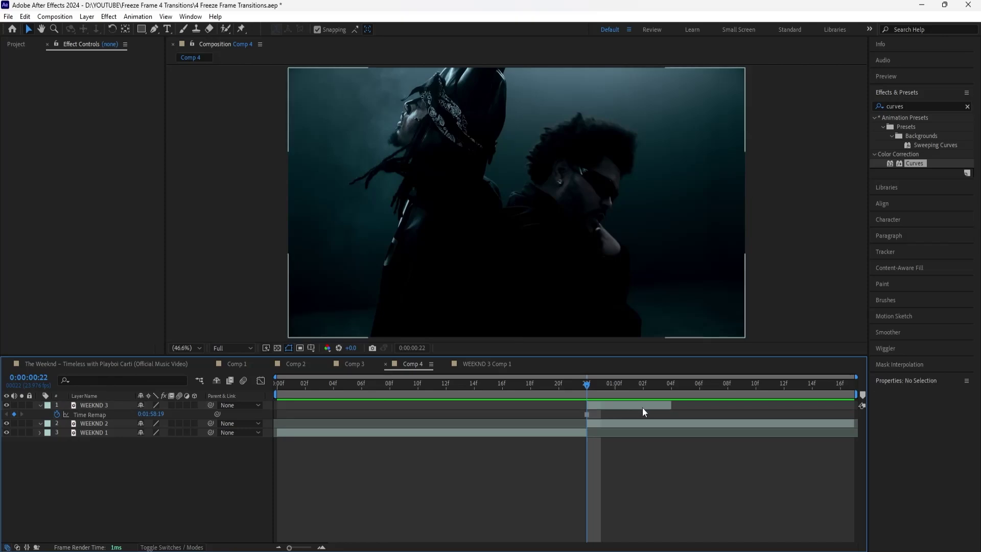
Step: Shift the WEEKND 3 freeze frame to start at 0:00:00:16 and brighten it strongly with a Curves effect
{"action": "left_click_drag", "start_coordinate": [642, 406], "coordinate": [606, 412]}
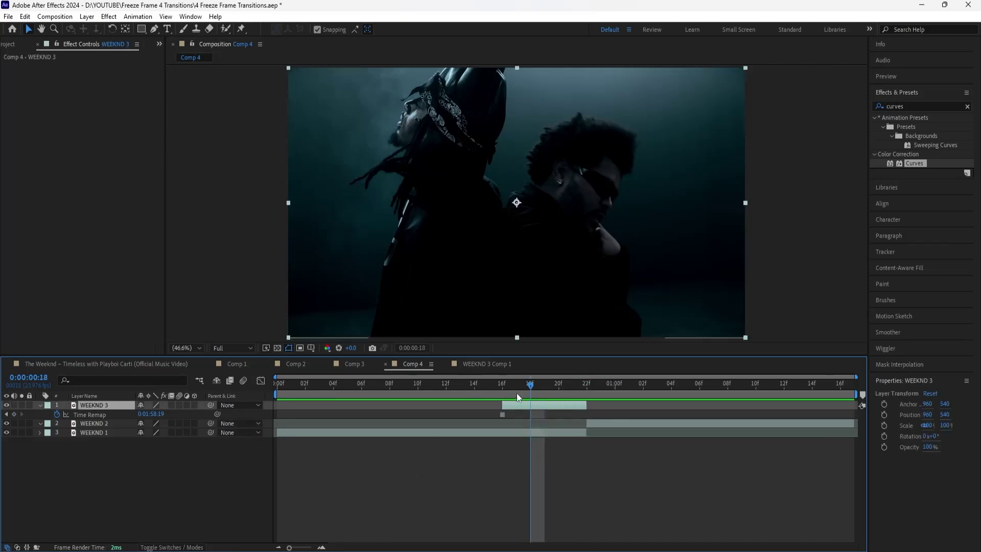
{"action": "left_click_drag", "start_coordinate": [914, 163], "coordinate": [103, 410]}
{"action": "left_click_drag", "start_coordinate": [86, 176], "coordinate": [61, 162]}
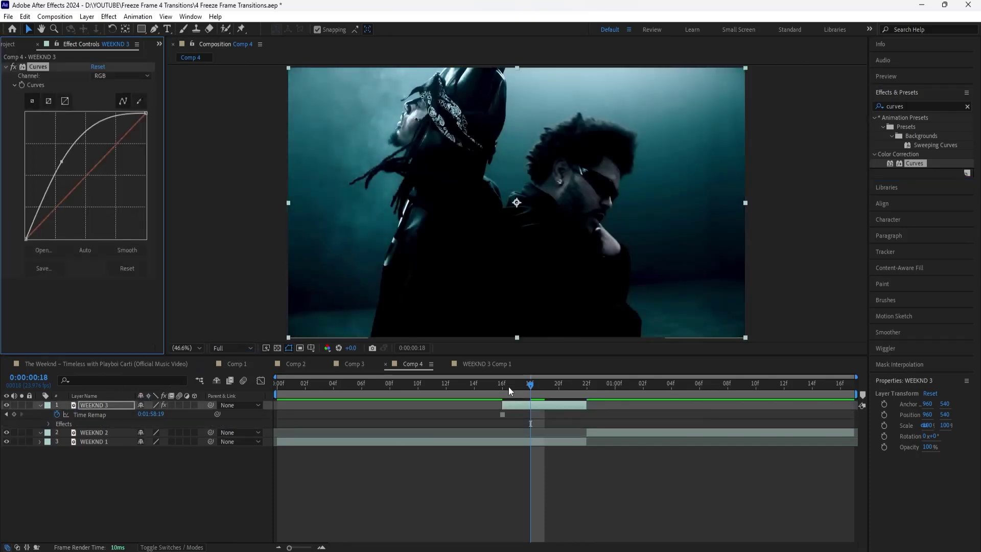
{"action": "left_click_drag", "start_coordinate": [531, 389], "coordinate": [503, 392]}
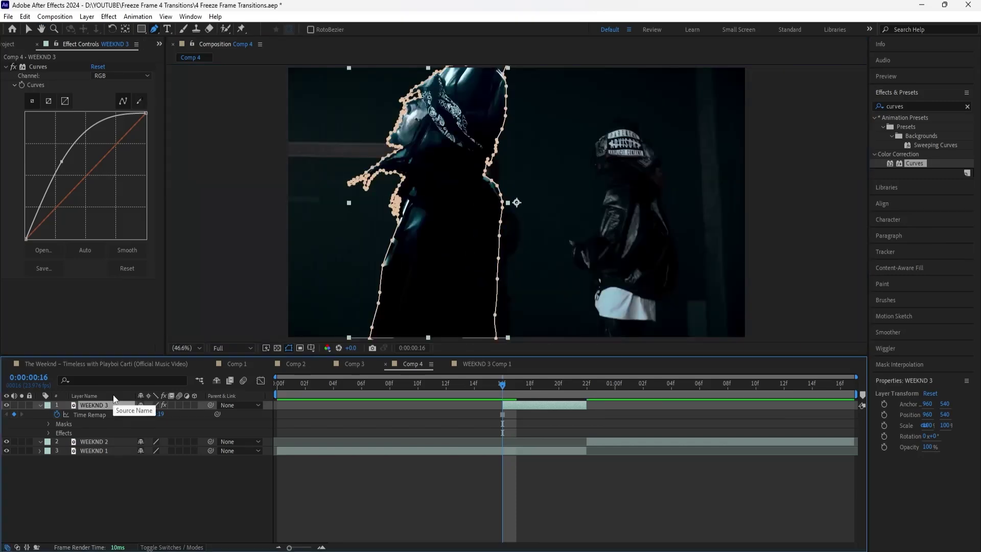
Step: Duplicate the masked WEEKND 3 layer and set Mask 1 on the duplicate to Subtract
{"action": "key", "text": "ctrl+d"}
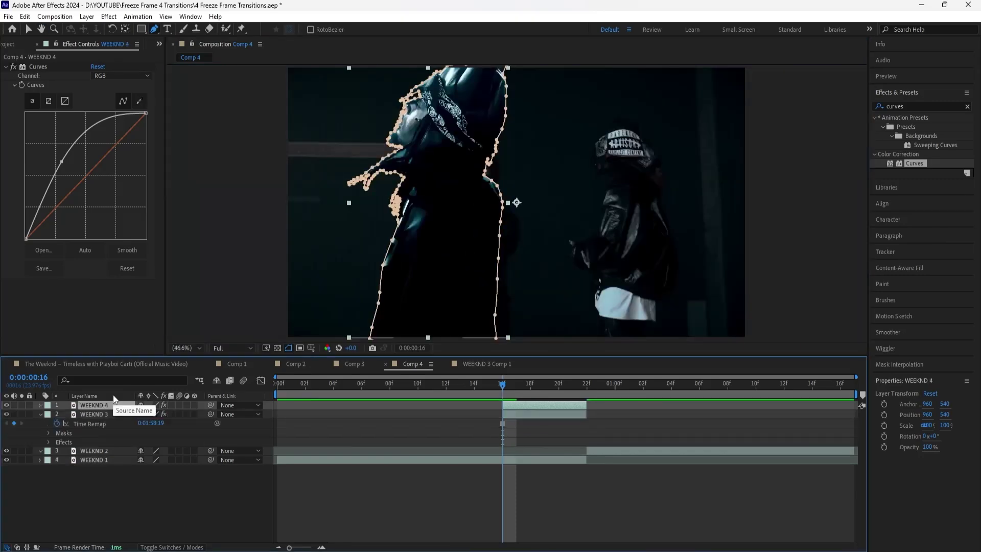
{"action": "key", "text": "m"}
{"action": "left_click", "coordinate": [97, 413]}
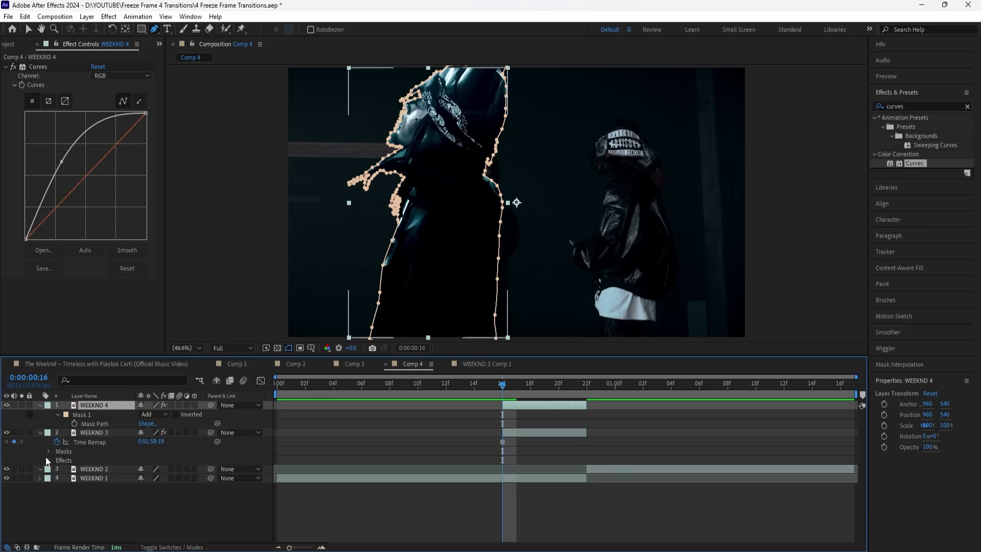
{"action": "left_click", "coordinate": [148, 416]}
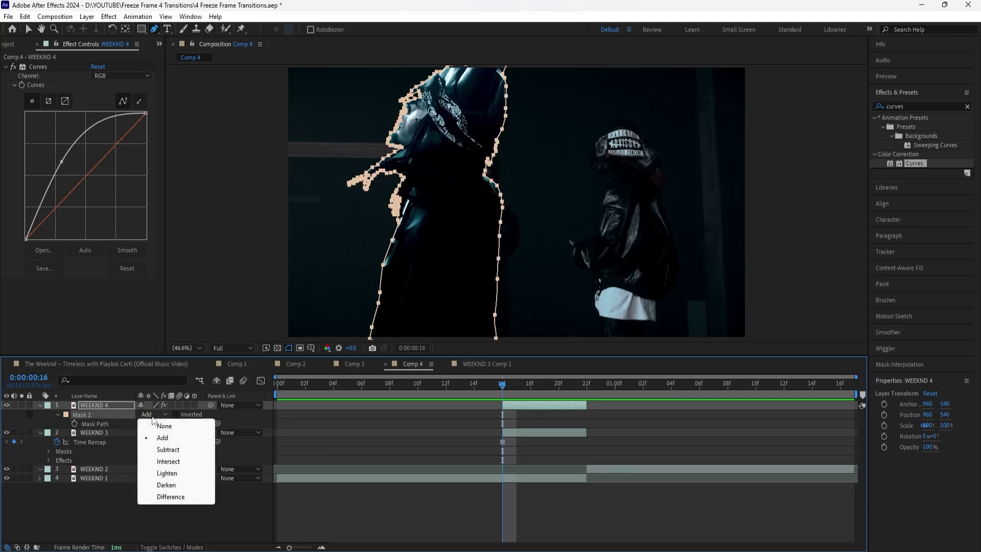
{"action": "left_click", "coordinate": [151, 448]}
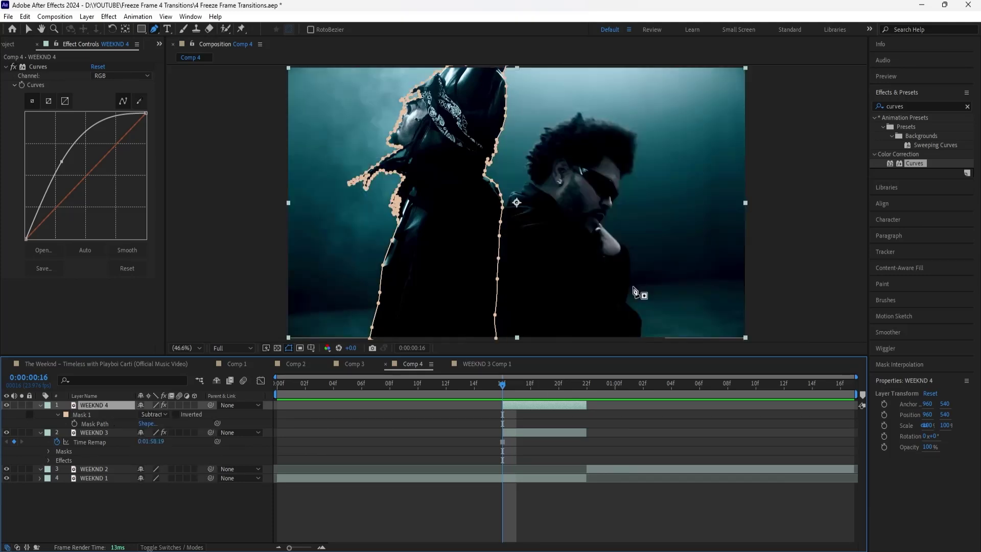
Step: Trace a second mask around the man in sunglasses on WEEKND 4 and delete that layer's Mask 1
{"action": "scroll", "coordinate": [557, 207], "scroll_direction": "up", "scroll_amount": 4}
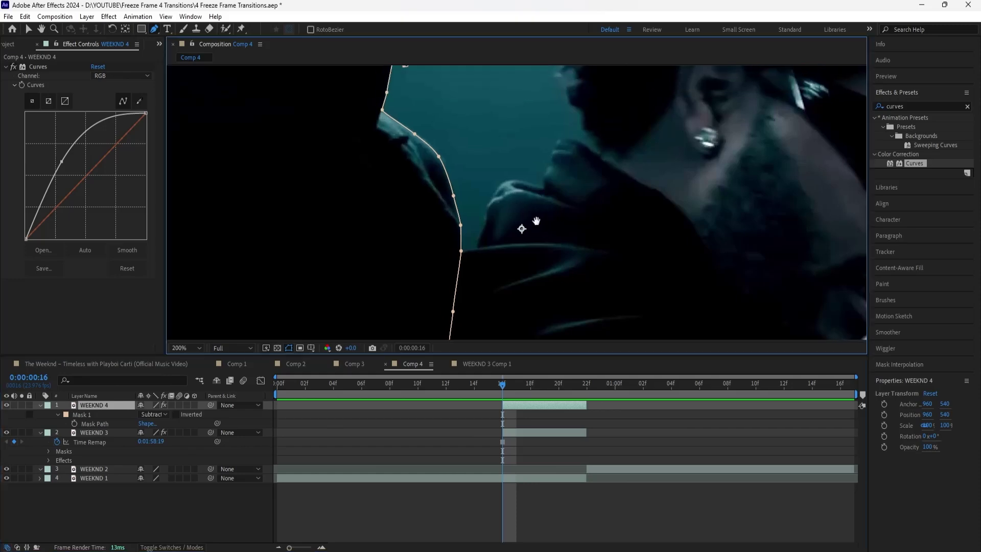
{"action": "left_click", "coordinate": [461, 251]}
{"action": "left_click", "coordinate": [521, 225]}
{"action": "left_click", "coordinate": [595, 235]}
{"action": "left_click", "coordinate": [567, 284]}
{"action": "left_click_drag", "start_coordinate": [461, 309], "coordinate": [461, 304]}
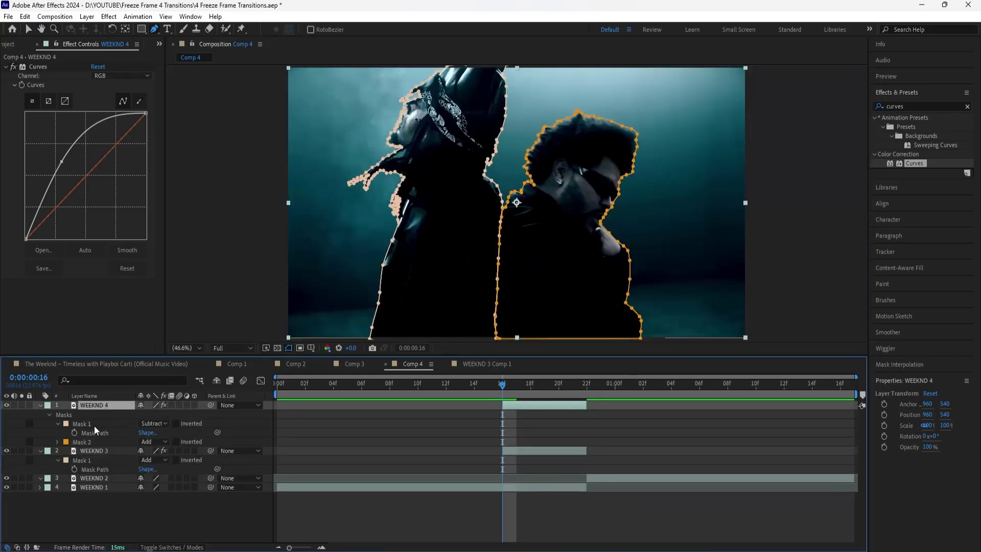
{"action": "left_click", "coordinate": [91, 425]}
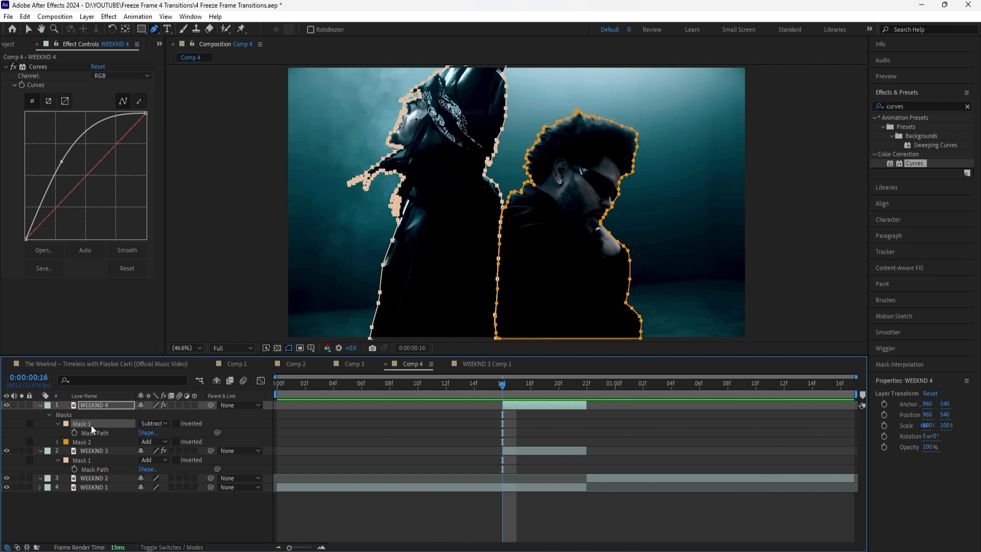
{"action": "key", "text": "Delete"}
Step: Remove the Curves effect from both WEEKND 3 and WEEKND 4
{"action": "left_click", "coordinate": [108, 432]}
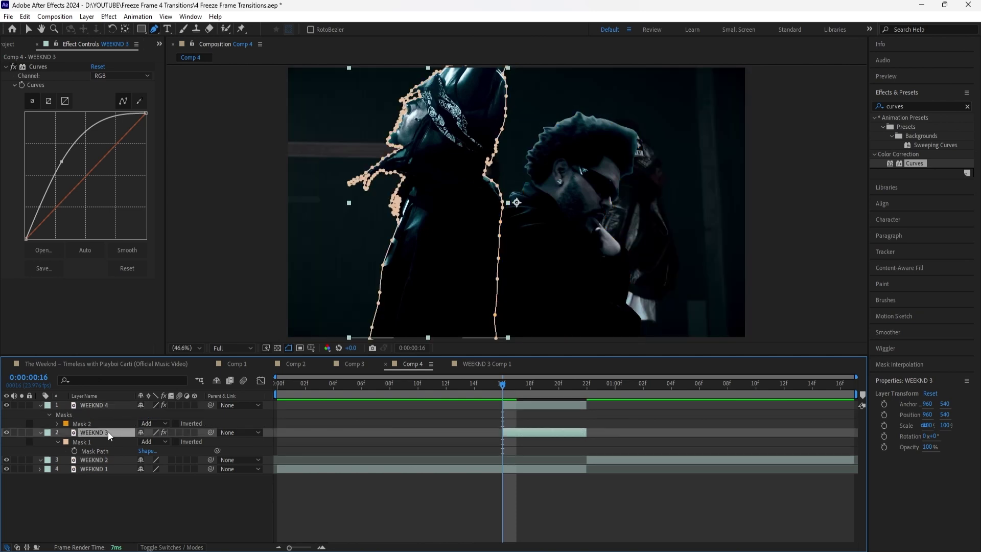
{"action": "left_click", "coordinate": [44, 67]}
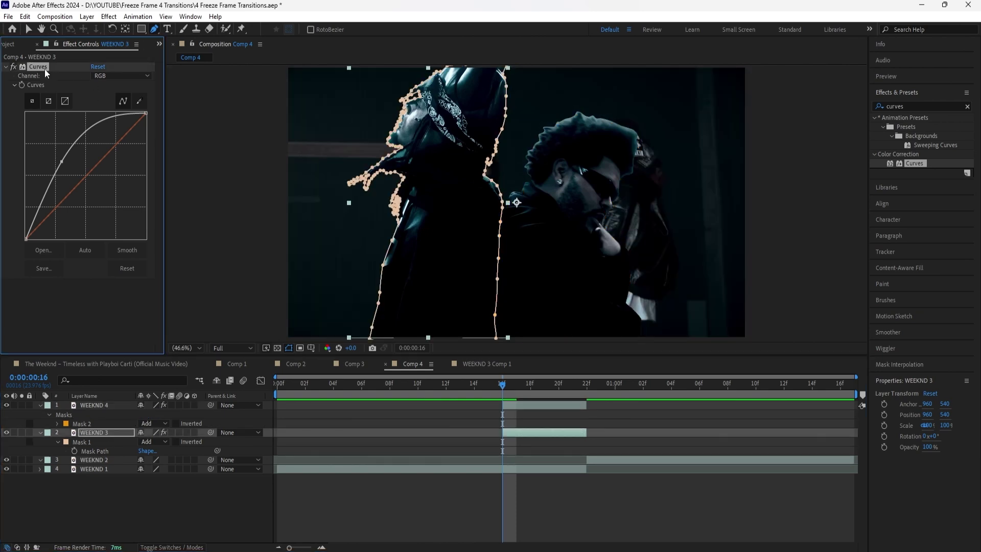
{"action": "key", "text": "Delete"}
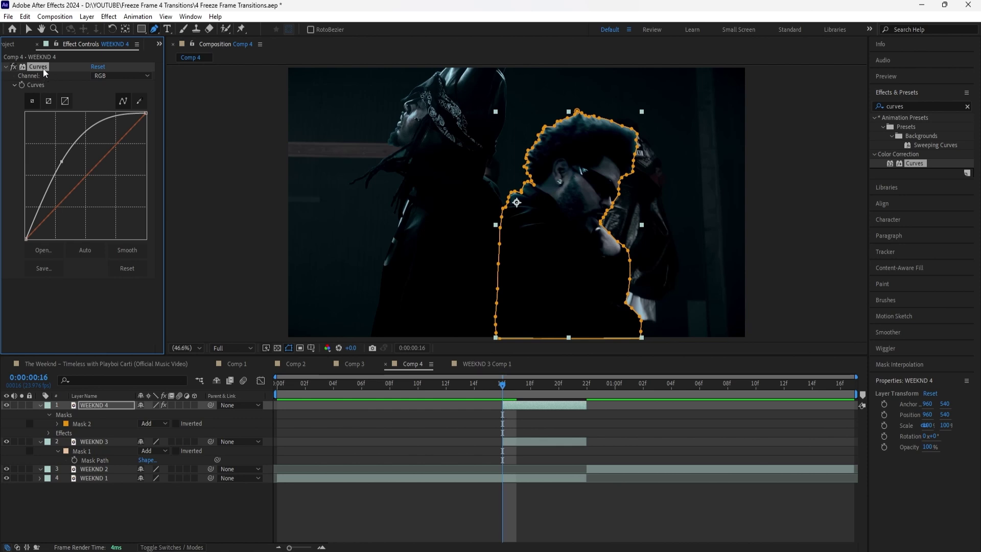
{"action": "key", "text": "Delete"}
Step: Keyframe Position and Scale on WEEKND 3 and WEEKND 4, and move these keyframes to 0:00:00:22
{"action": "left_click", "coordinate": [27, 29]}
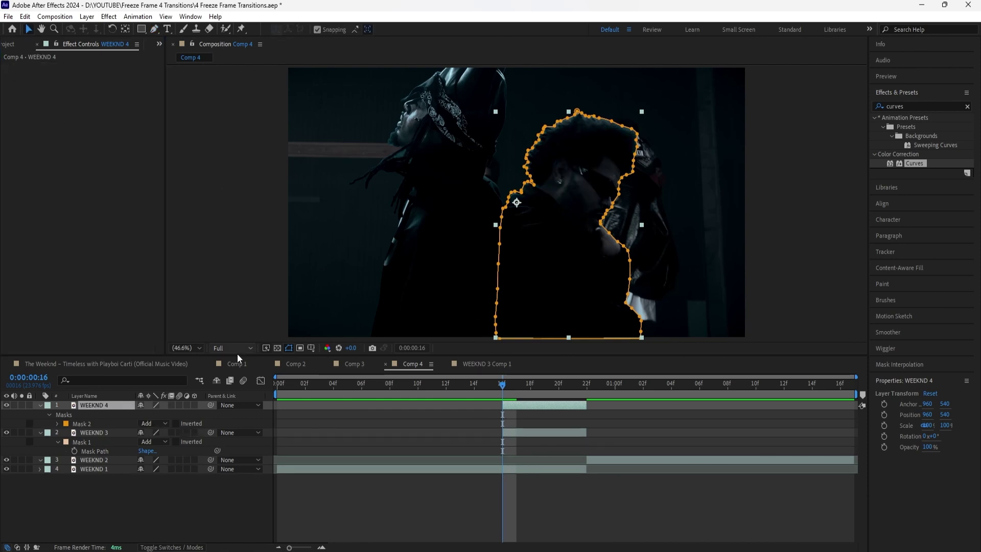
{"action": "left_click", "coordinate": [96, 432], "text": "shift"}
{"action": "key", "text": "p"}
{"action": "key", "text": "shift+s"}
{"action": "left_click", "coordinate": [65, 414]}
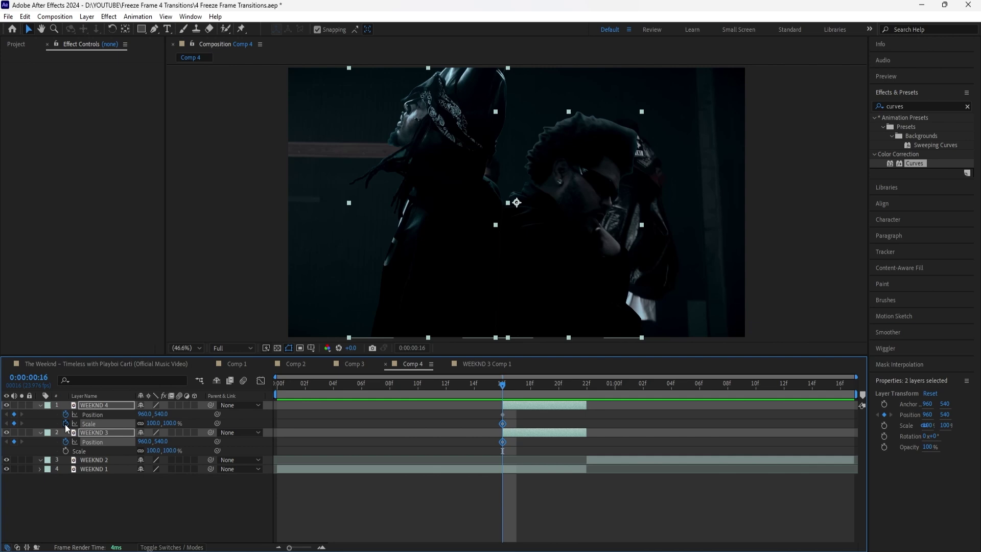
{"action": "left_click", "coordinate": [66, 423]}
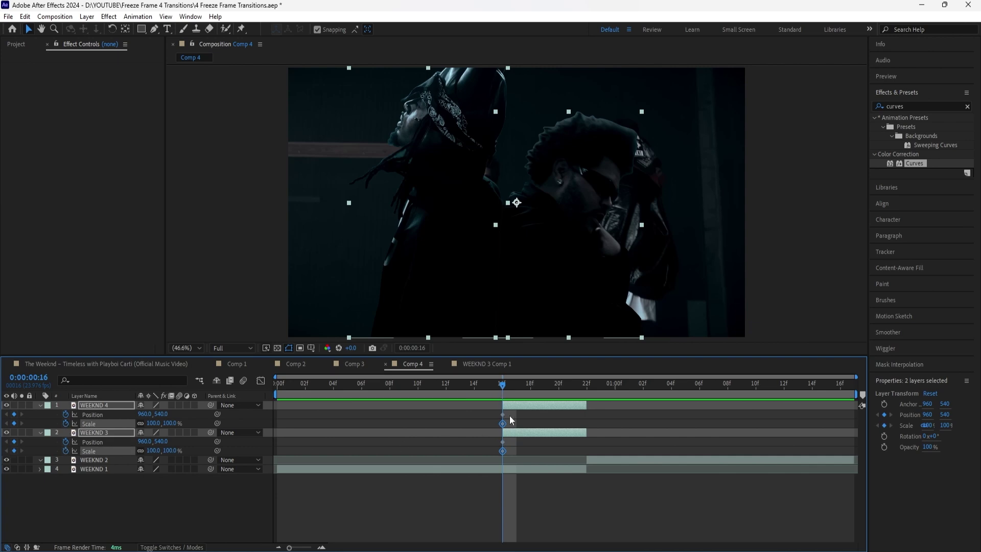
{"action": "left_click_drag", "start_coordinate": [517, 412], "coordinate": [596, 424]}
{"action": "left_click", "coordinate": [168, 485]}
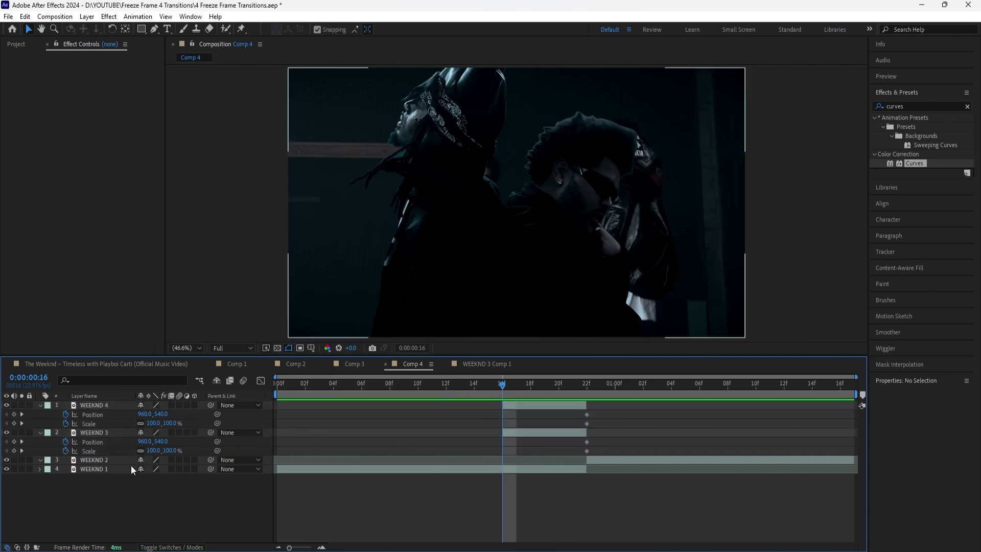
Step: At 0:00:00:16, set WEEKND 3's Scale to 624% and Position to 524, 540 so the figure starts outside the frame
{"action": "left_click", "coordinate": [103, 432]}
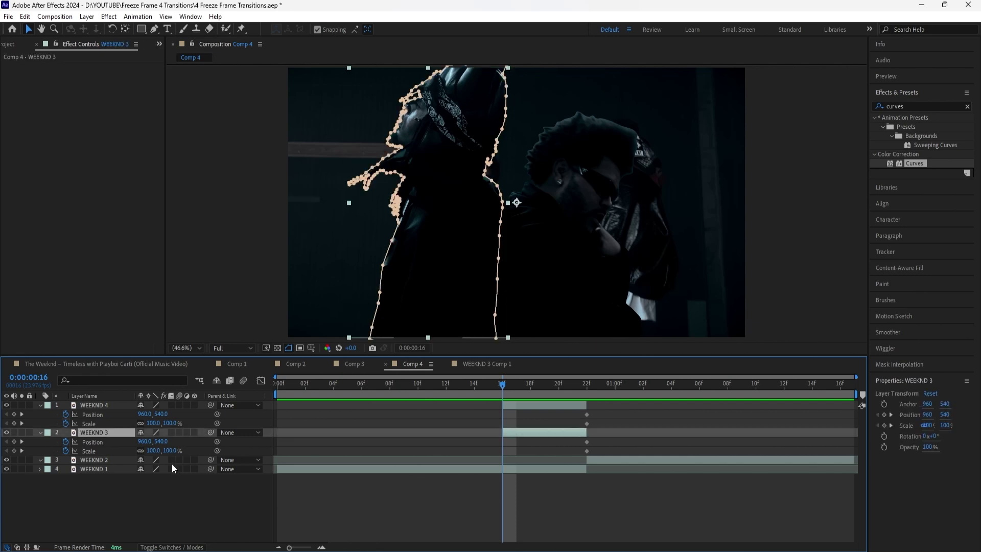
{"action": "left_click_drag", "start_coordinate": [166, 450], "coordinate": [445, 457]}
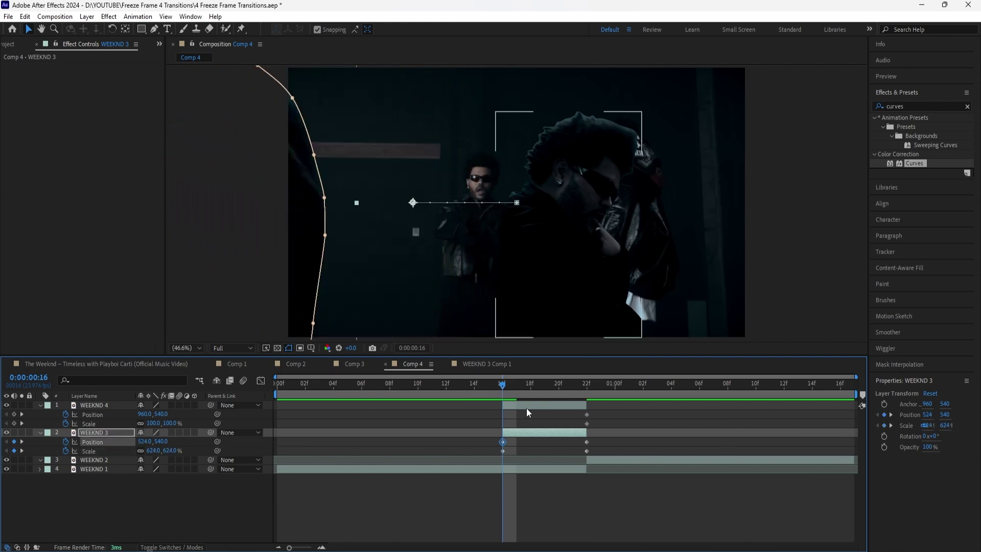
Step: At 0:00:00:16, set WEEKND 4's Scale to 560% and Position to 2102, 540 so its figure starts outside the frame
{"action": "left_click", "coordinate": [526, 408]}
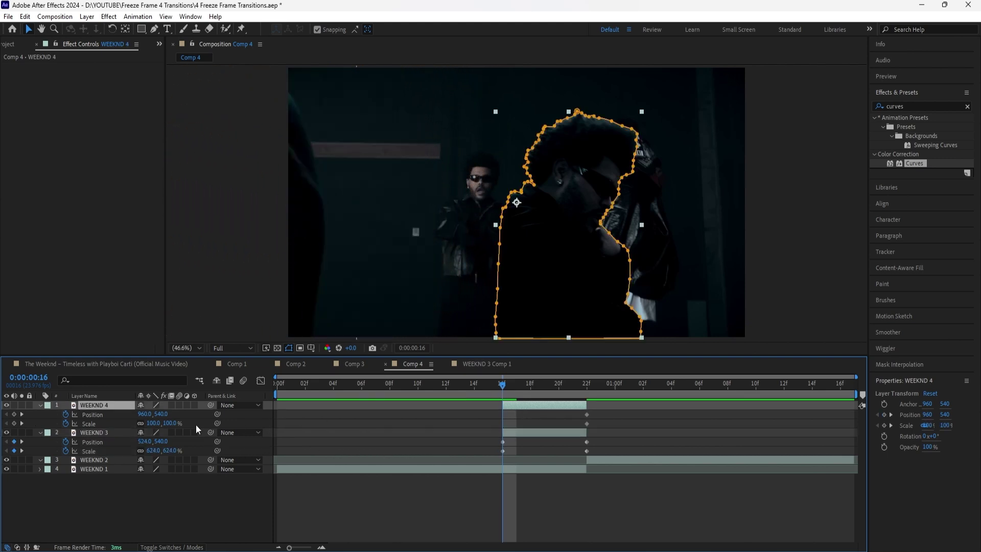
{"action": "left_click_drag", "start_coordinate": [173, 424], "coordinate": [389, 405]}
{"action": "left_click_drag", "start_coordinate": [144, 414], "coordinate": [715, 404]}
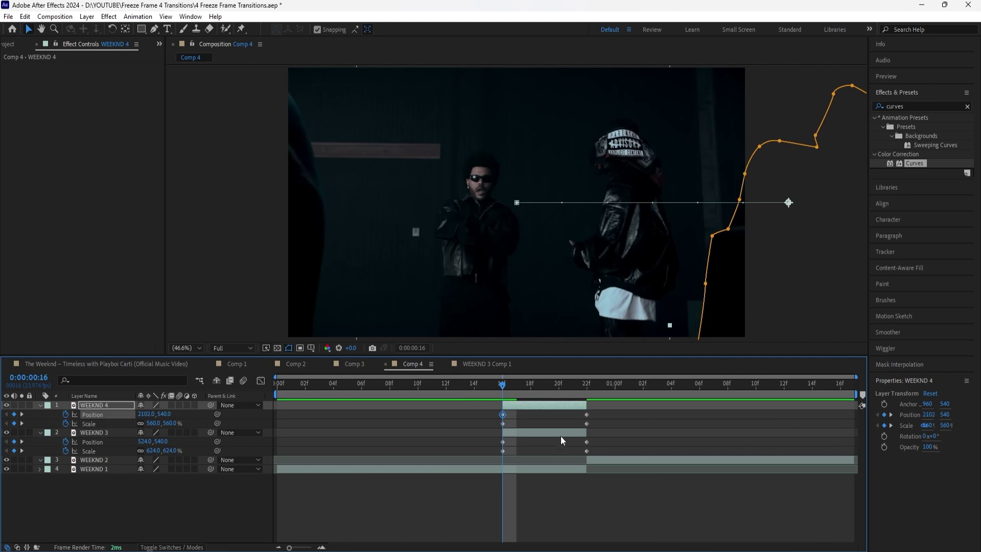
Step: Apply Easy Ease to all Position and Scale keyframes of both cut-out layers and enable their motion blur
{"action": "left_click_drag", "start_coordinate": [604, 409], "coordinate": [476, 454]}
{"action": "right_click", "coordinate": [586, 423]}
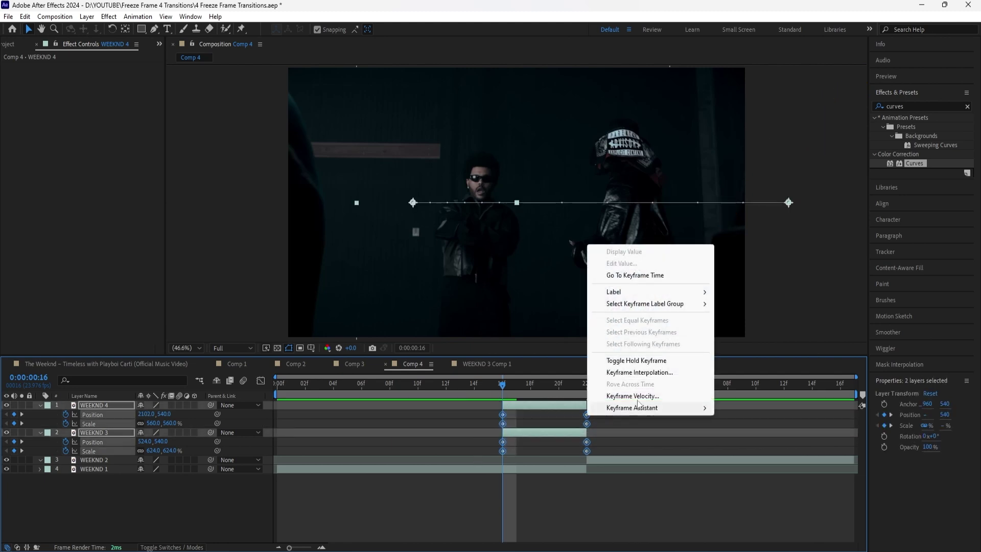
{"action": "left_click", "coordinate": [731, 433]}
{"action": "left_click", "coordinate": [180, 406]}
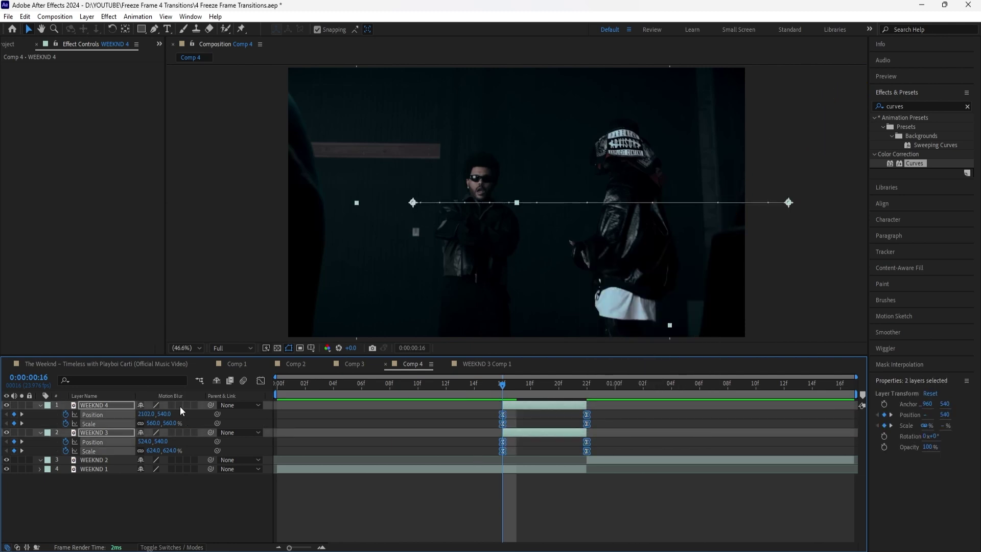
{"action": "left_click", "coordinate": [207, 516]}
Step: Reshape WEEKND 4's Position and Scale graphs for a fast start and a long ease-out
{"action": "left_click", "coordinate": [112, 416]}
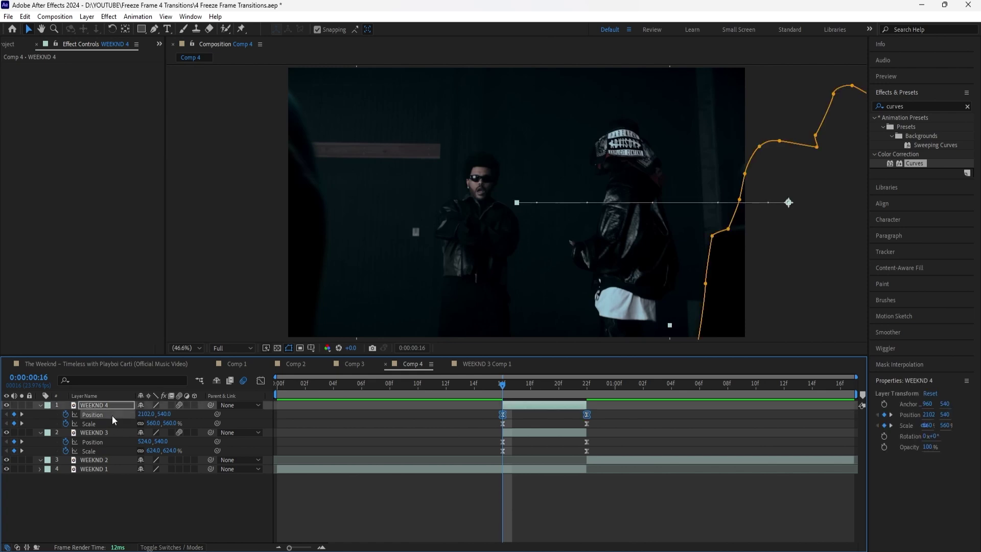
{"action": "left_click", "coordinate": [261, 381]}
{"action": "left_click_drag", "start_coordinate": [584, 519], "coordinate": [545, 517]}
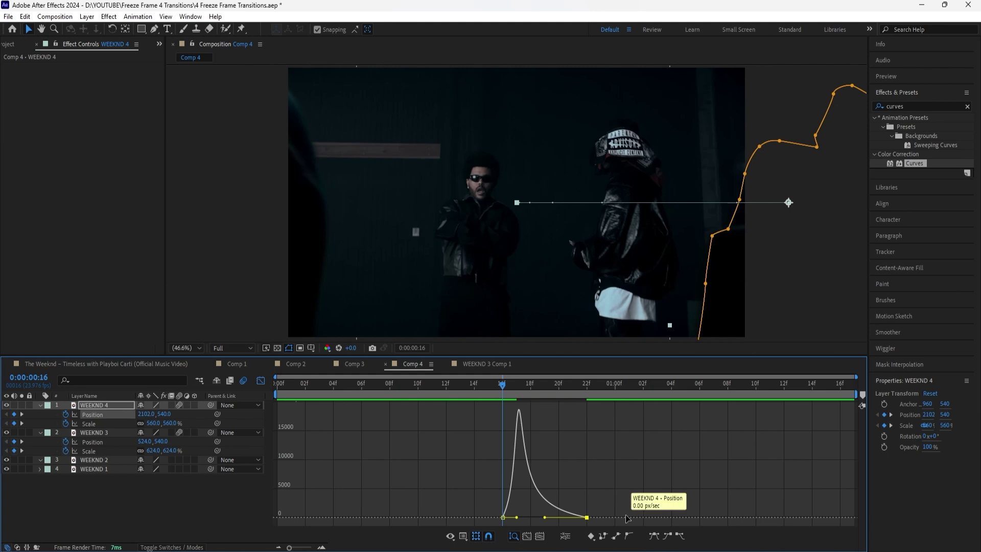
{"action": "left_click", "coordinate": [261, 380]}
{"action": "left_click", "coordinate": [89, 424]}
{"action": "left_click", "coordinate": [261, 380]}
{"action": "left_click_drag", "start_coordinate": [609, 440], "coordinate": [545, 412]}
Step: Give WEEKND 3's Position and Scale graphs the same fast start and long ease-out, and return to the layer view
{"action": "left_click", "coordinate": [93, 442]}
{"action": "left_click_drag", "start_coordinate": [612, 492], "coordinate": [539, 517]}
{"action": "left_click", "coordinate": [89, 451]}
{"action": "left_click", "coordinate": [261, 381]}
{"action": "left_click", "coordinate": [263, 380]}
{"action": "left_click_drag", "start_coordinate": [596, 439], "coordinate": [542, 415]}
{"action": "key", "text": "shift+F3"}
Step: Scrub through Comp 4's two-figure transition and play it back from 0:00:00:14
{"action": "left_click_drag", "start_coordinate": [502, 385], "coordinate": [416, 408]}
{"action": "left_click_drag", "start_coordinate": [503, 384], "coordinate": [571, 403]}
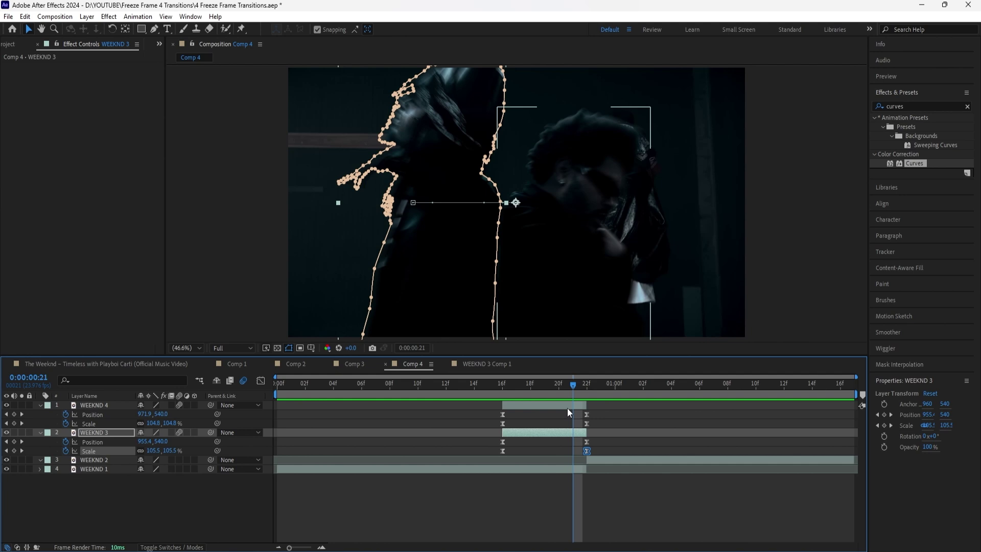
{"action": "left_click_drag", "start_coordinate": [568, 385], "coordinate": [474, 416]}
{"action": "key", "text": "space"}
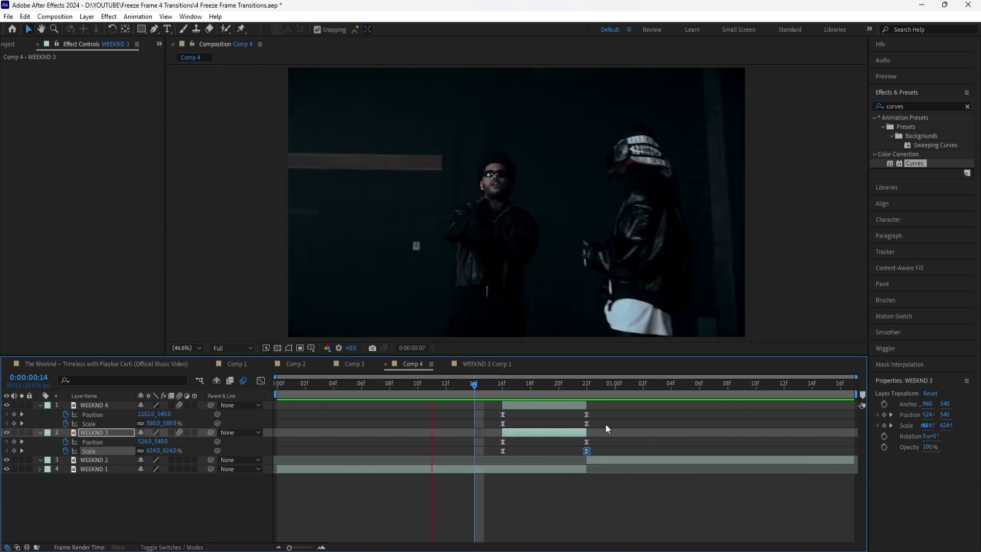